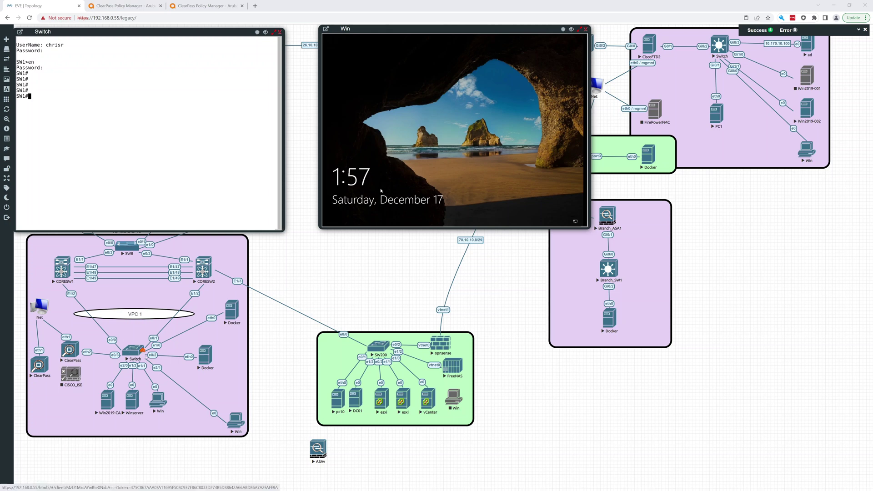
# Step: Open the TestEVE EAPTLS 802.1X Wired service and review its Testeve EAP-TLS method and testeve AD source
pyautogui.click(141, 7)
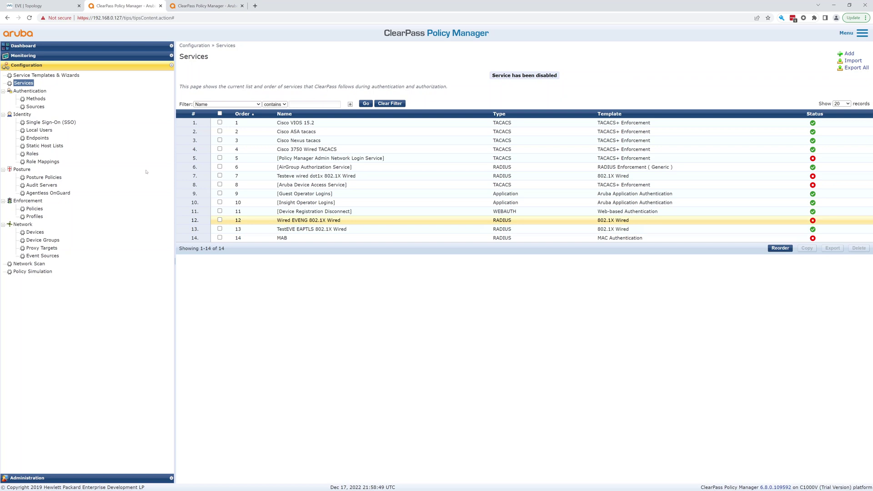
pyautogui.click(315, 228)
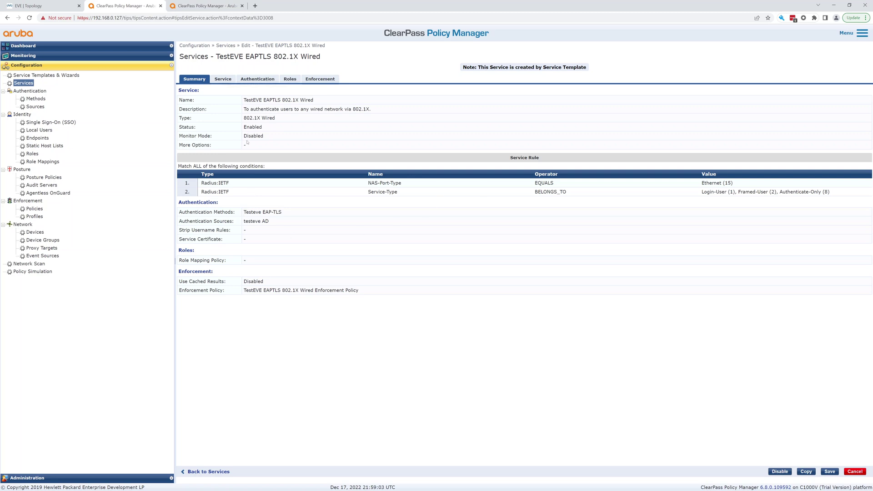
pyautogui.click(225, 79)
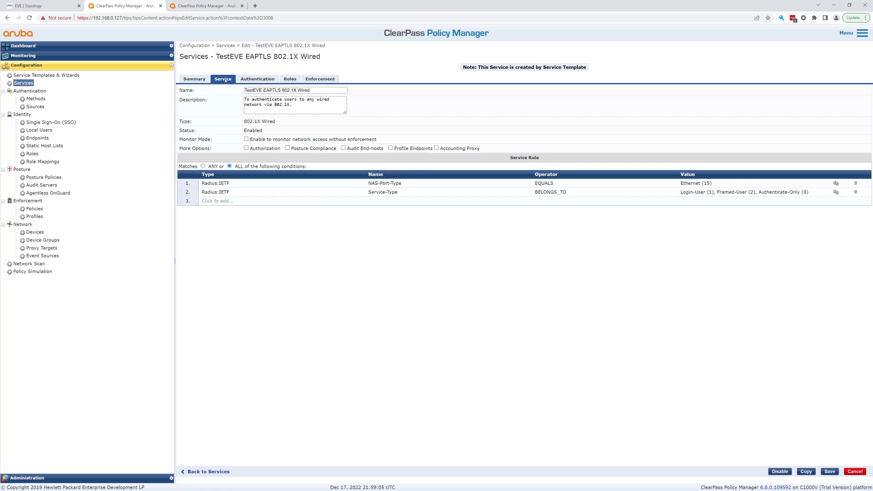
pyautogui.click(253, 80)
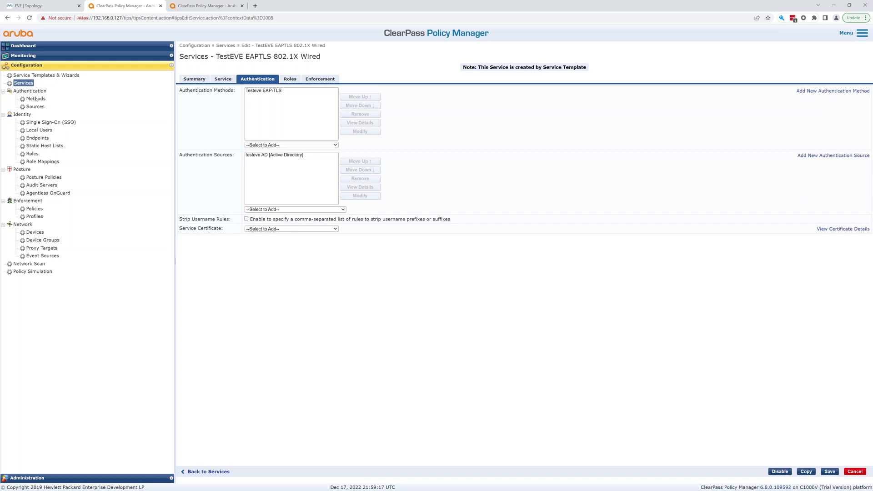
# Step: Inspect the Testeve EAP-TLS method's Certificate Comparison setting and cancel without changes
pyautogui.click(36, 99)
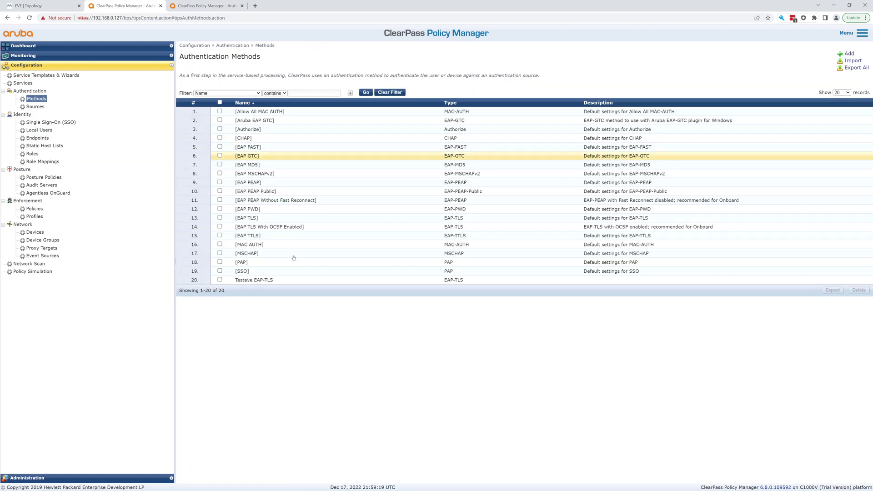
pyautogui.click(259, 280)
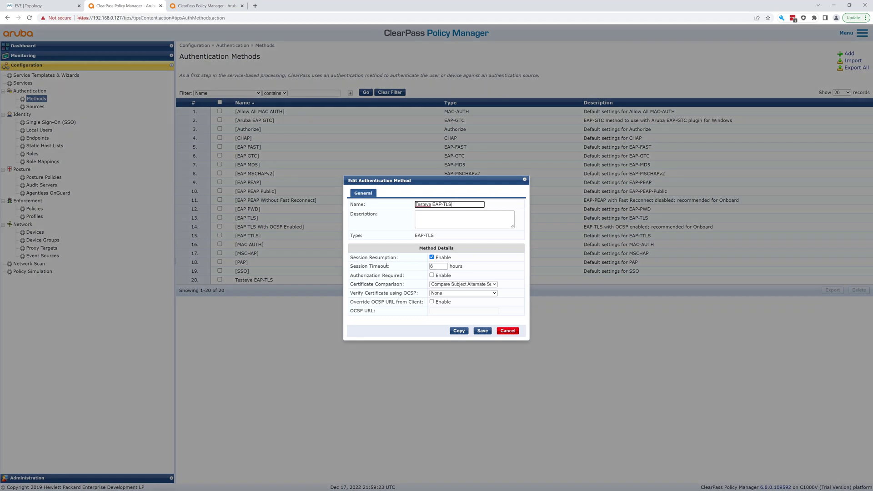
pyautogui.click(495, 285)
pyautogui.click(495, 286)
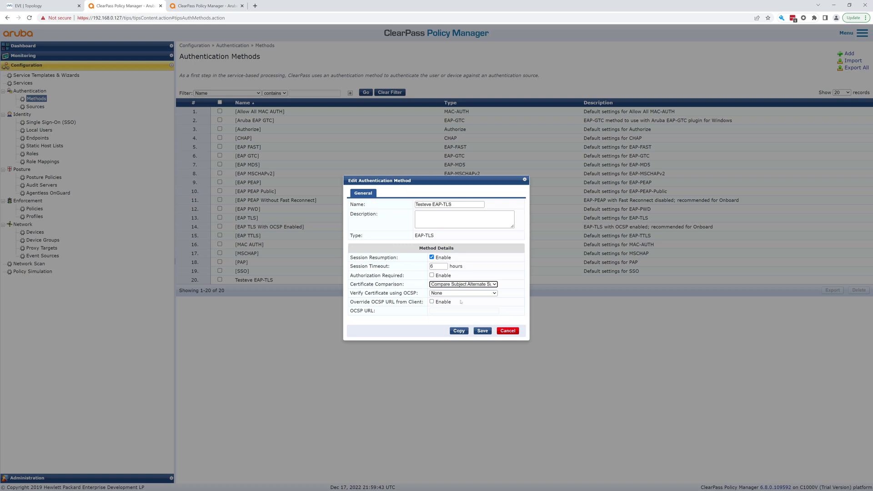
pyautogui.click(508, 329)
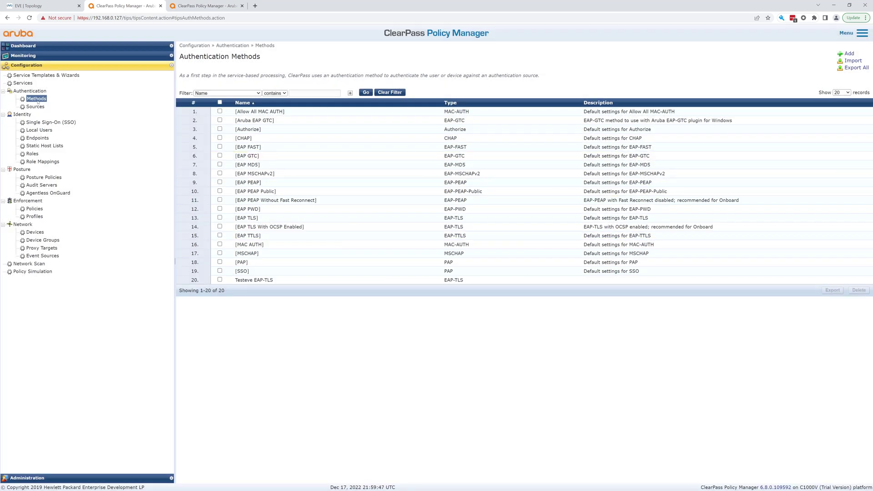
# Step: Reopen TestEVE EAPTLS 802.1X Wired and view its role mapping and enforcement rules
pyautogui.click(22, 82)
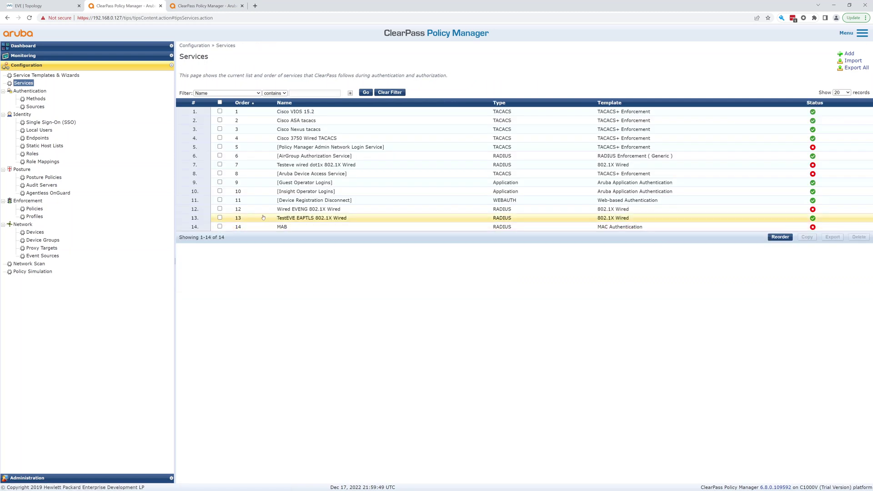
pyautogui.click(283, 219)
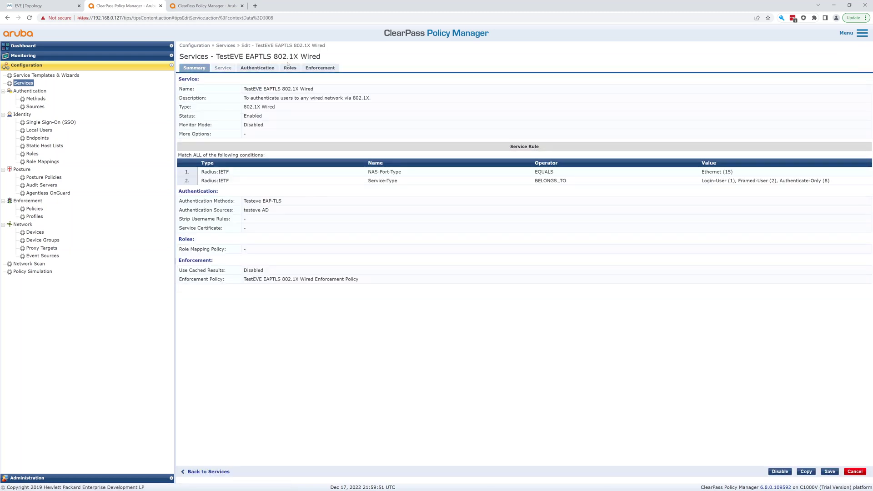
pyautogui.click(291, 66)
pyautogui.click(314, 68)
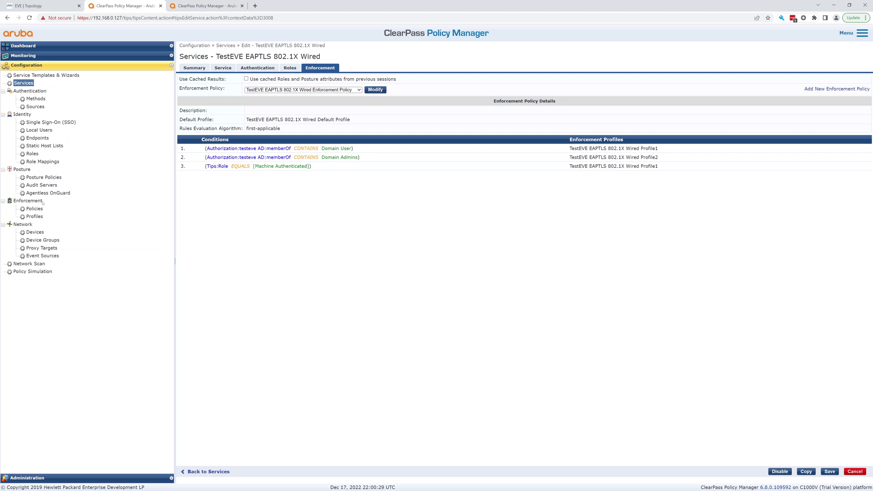
# Step: Open the TestEVE EAPTLS 802.1X Wired Enforcement Policy's rules list
pyautogui.click(27, 217)
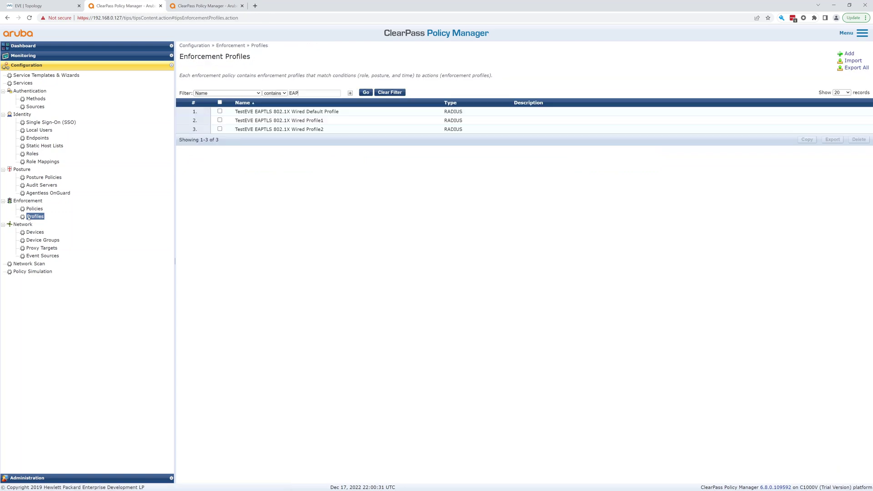
pyautogui.click(32, 210)
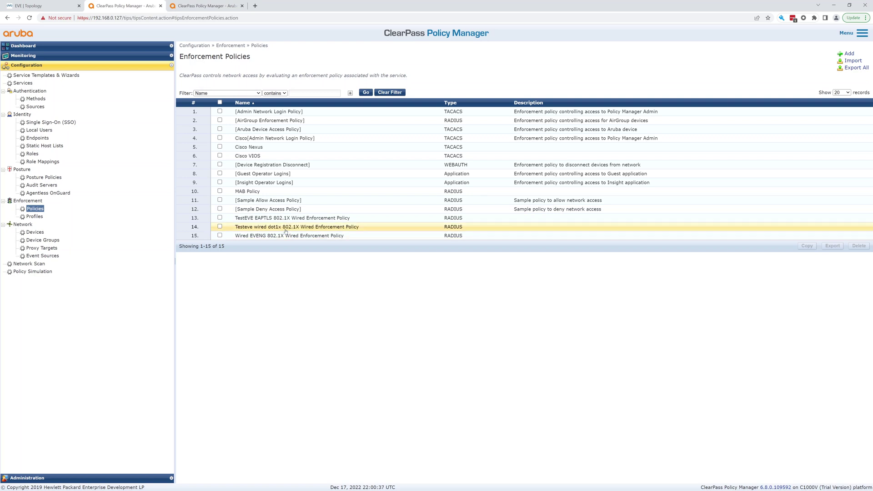
pyautogui.click(288, 219)
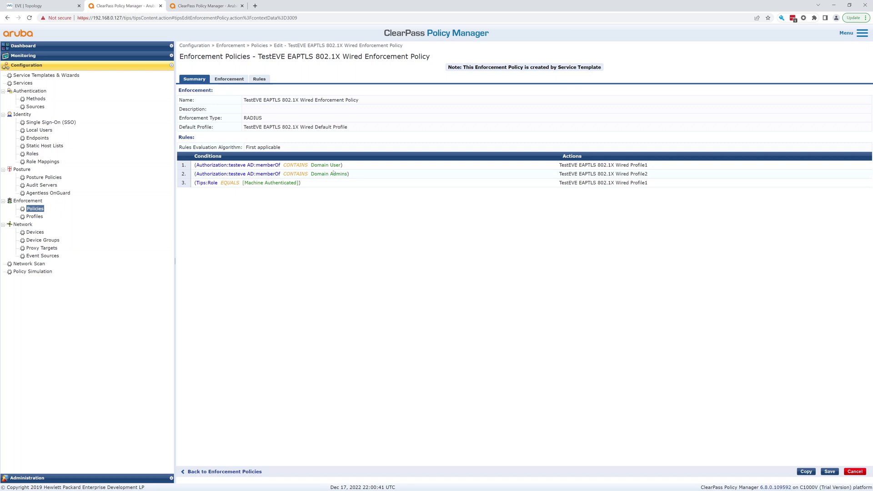
pyautogui.click(259, 79)
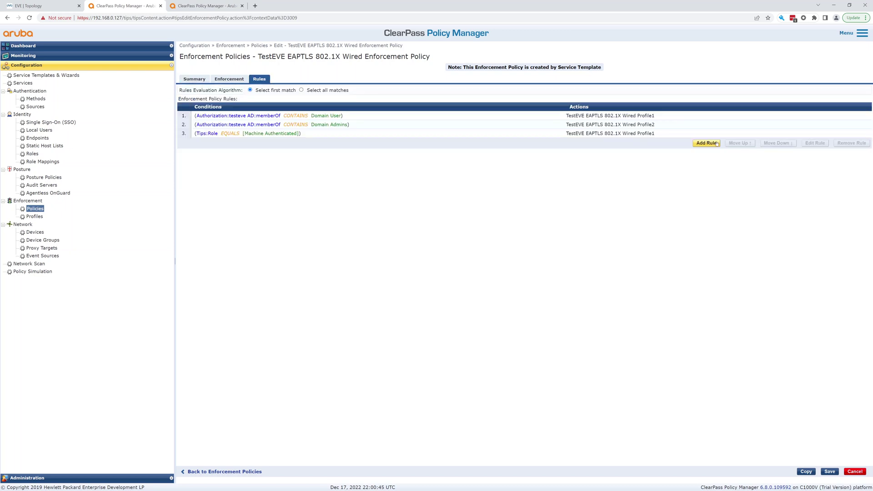
# Step: Inspect the Domain Admins rule in the editor and close it unchanged
pyautogui.click(768, 125)
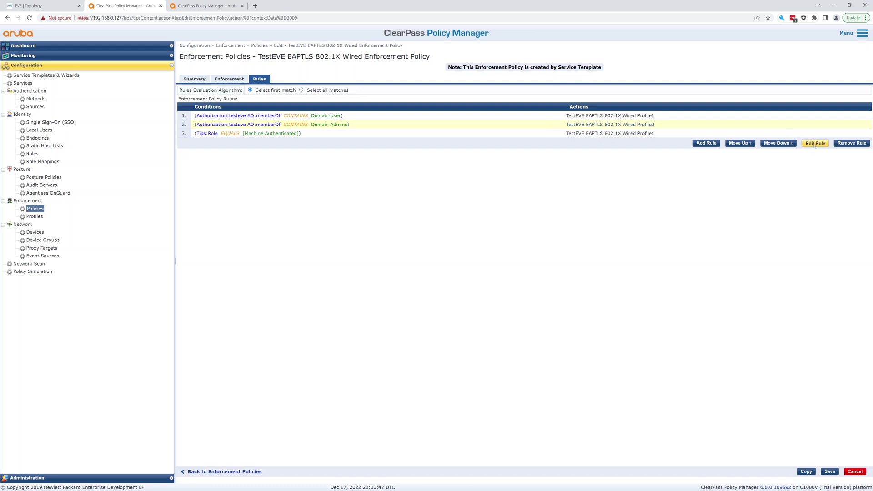
pyautogui.click(815, 143)
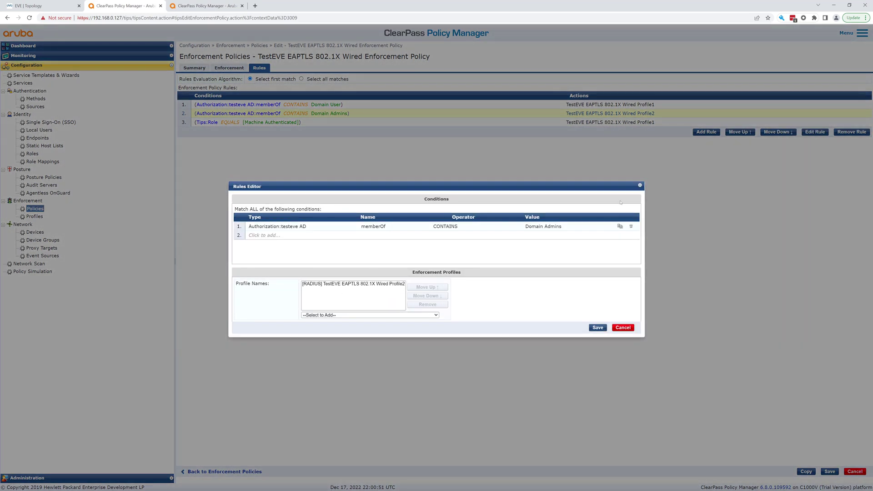
pyautogui.click(640, 184)
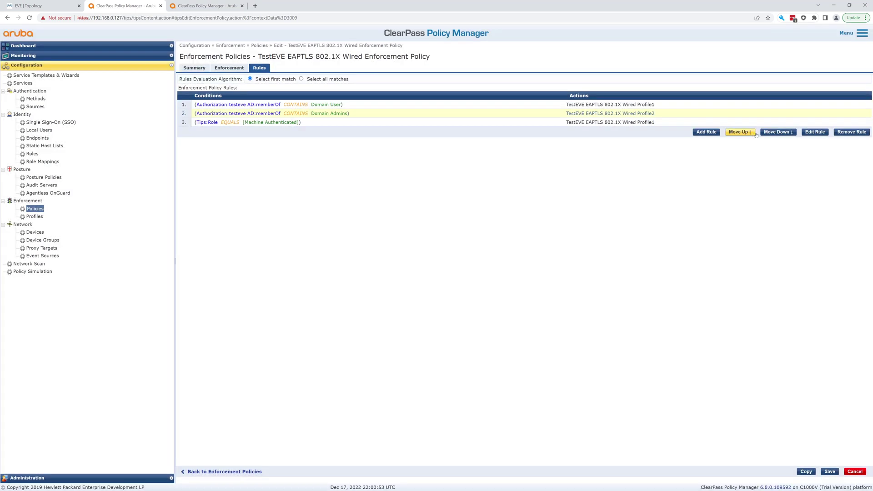
pyautogui.click(456, 108)
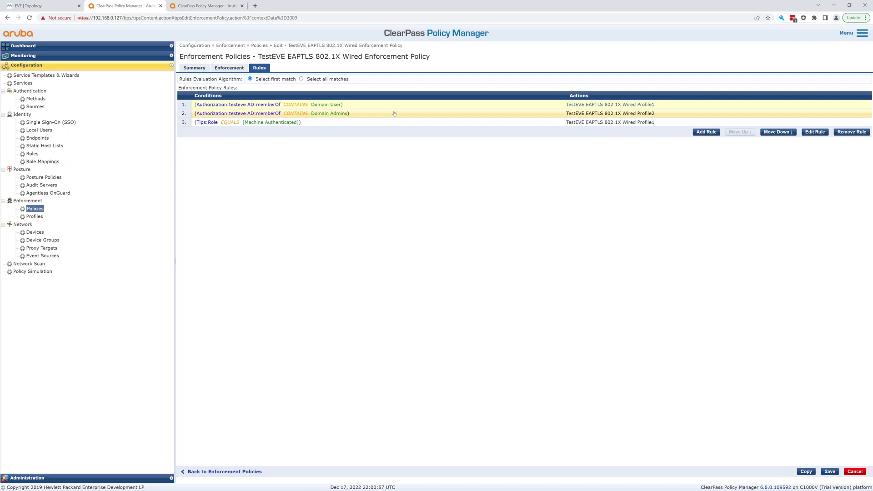
pyautogui.click(378, 114)
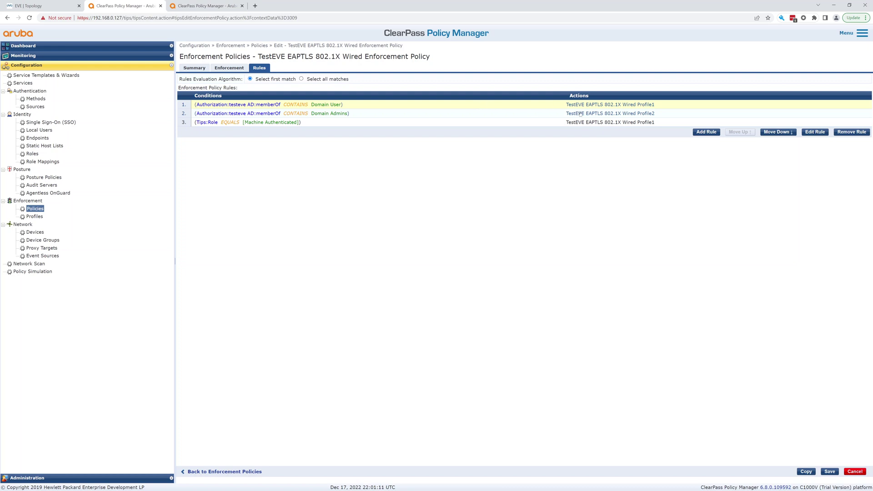
# Step: Add the [RADIUS] Cisco dACL profile to the Domain User rule and save the policy
pyautogui.click(815, 131)
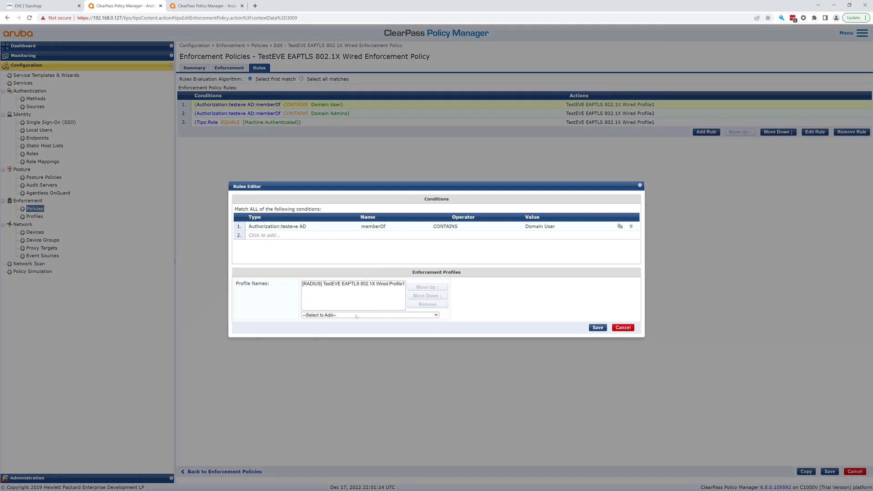
pyautogui.click(341, 314)
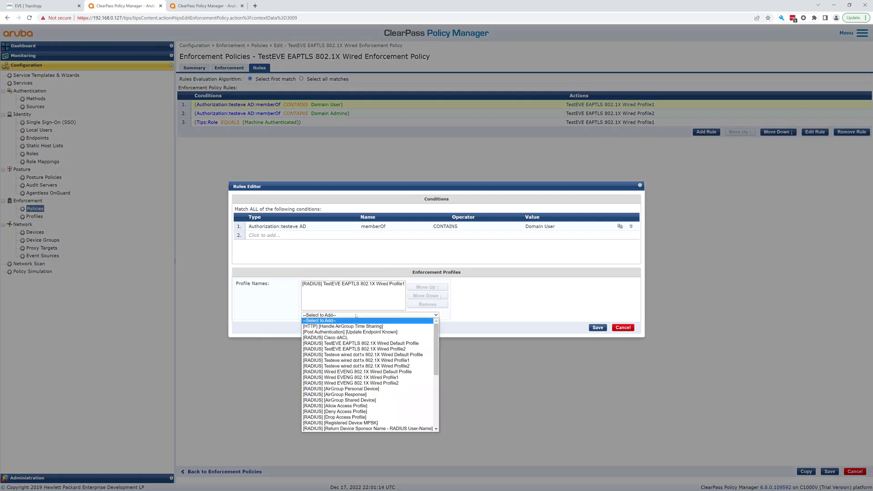
pyautogui.click(336, 338)
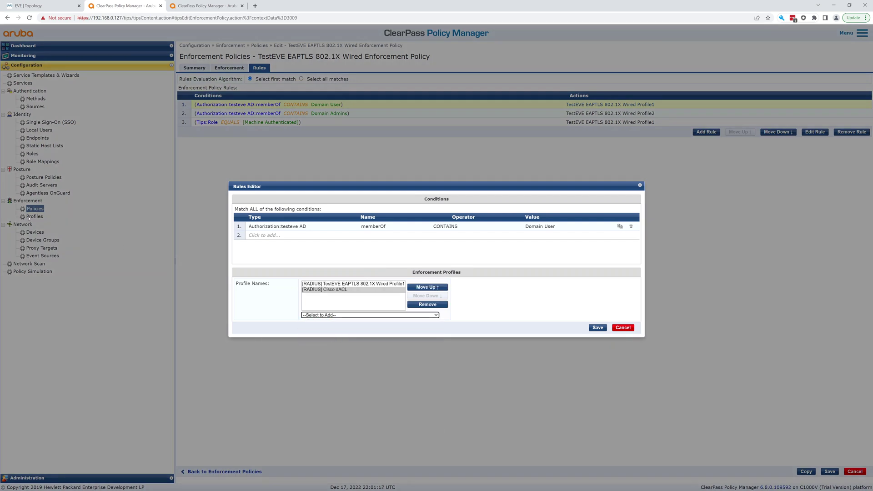
pyautogui.click(598, 327)
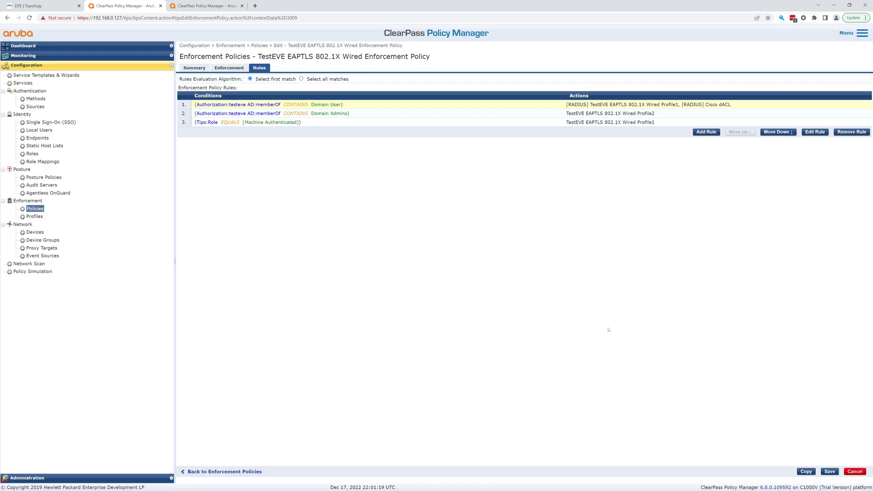
pyautogui.click(829, 472)
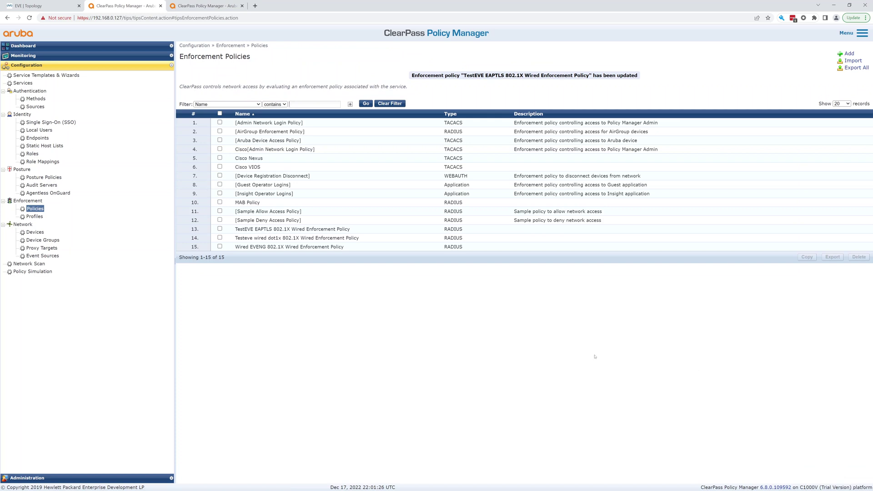
# Step: Filter the enforcement profiles by 'da' and open the Cisco dACL profile
pyautogui.click(39, 217)
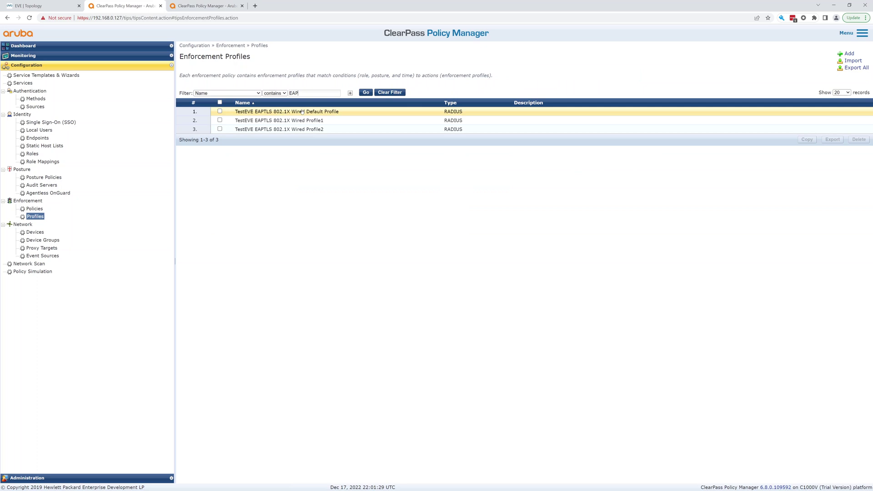
pyautogui.doubleClick(293, 93)
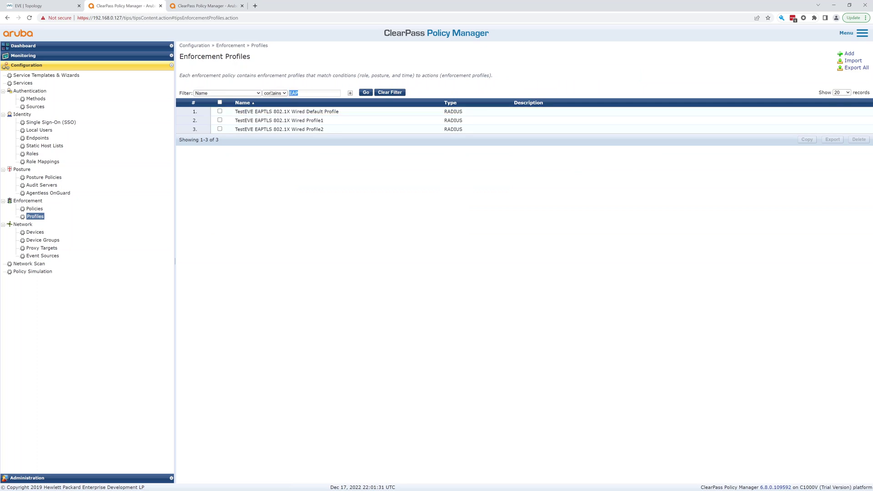
pyautogui.write('dacl')
pyautogui.click(366, 92)
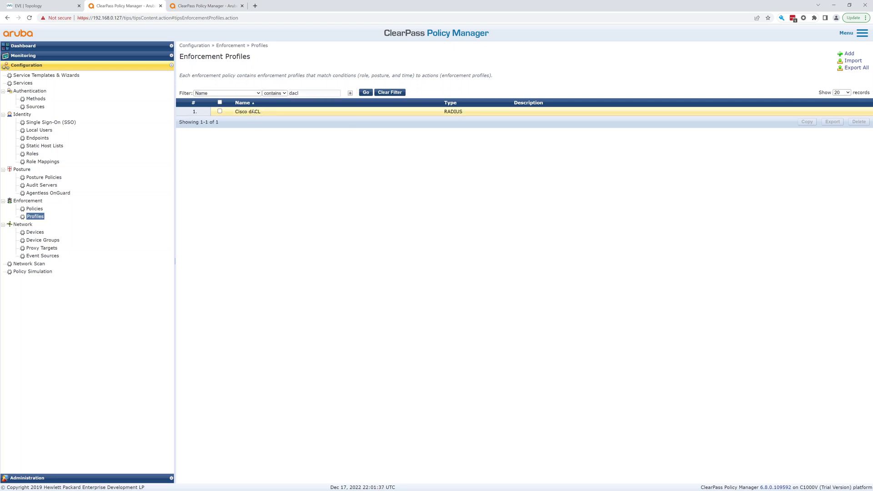
pyautogui.click(250, 112)
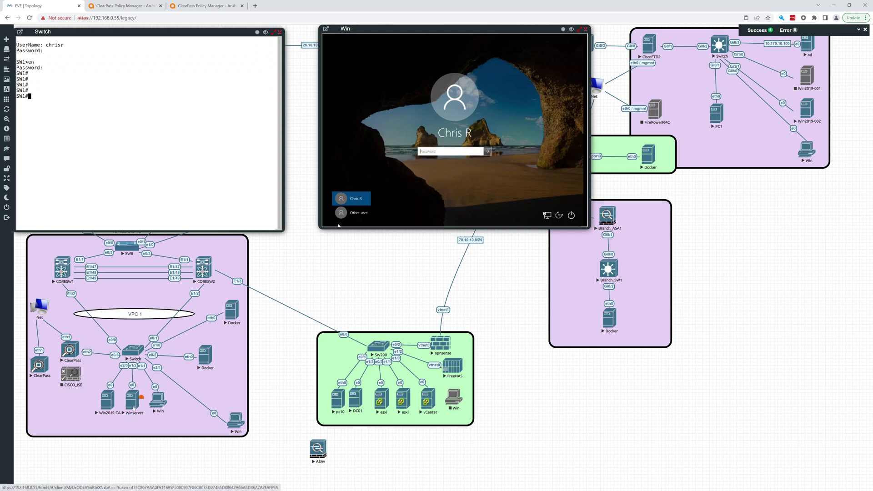
# Step: Open the Winserver console and sign in with the Administrator password
pyautogui.click(133, 404)
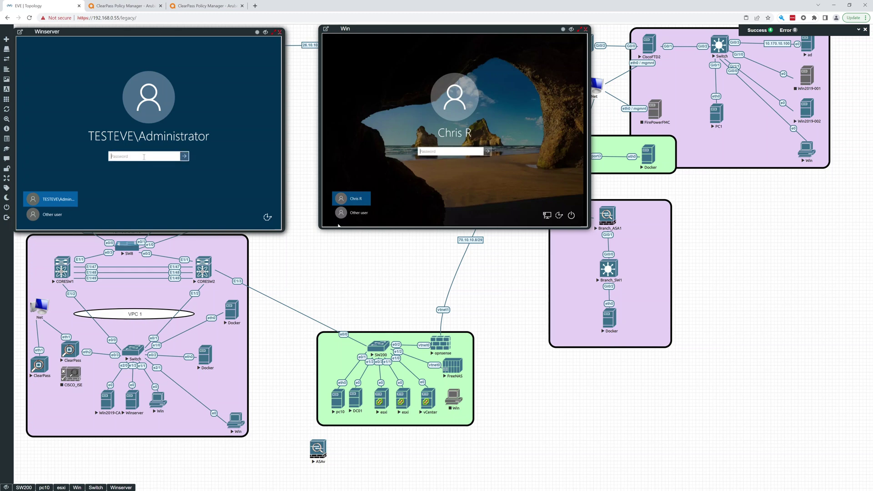
pyautogui.write('•••••••')
pyautogui.press('Return')
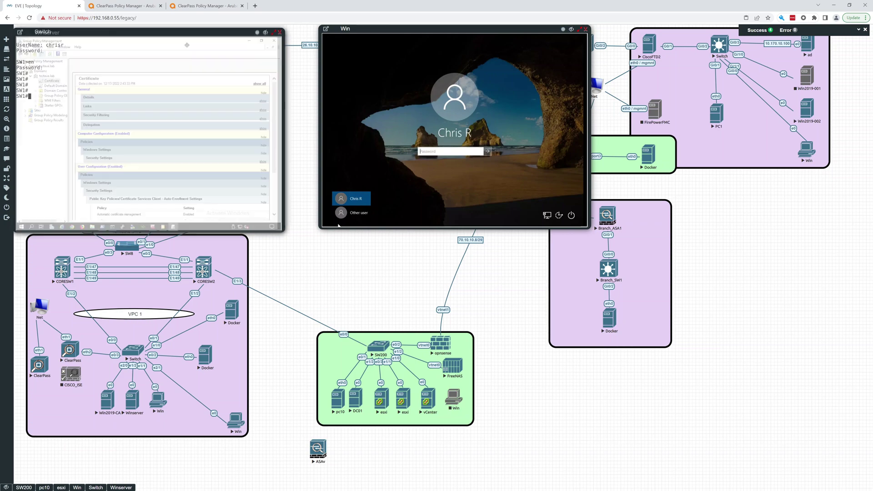
# Step: In Active Directory Users and Computers, check test user2's group memberships
pyautogui.moveTo(201, 31); pyautogui.dragTo(395, 270)
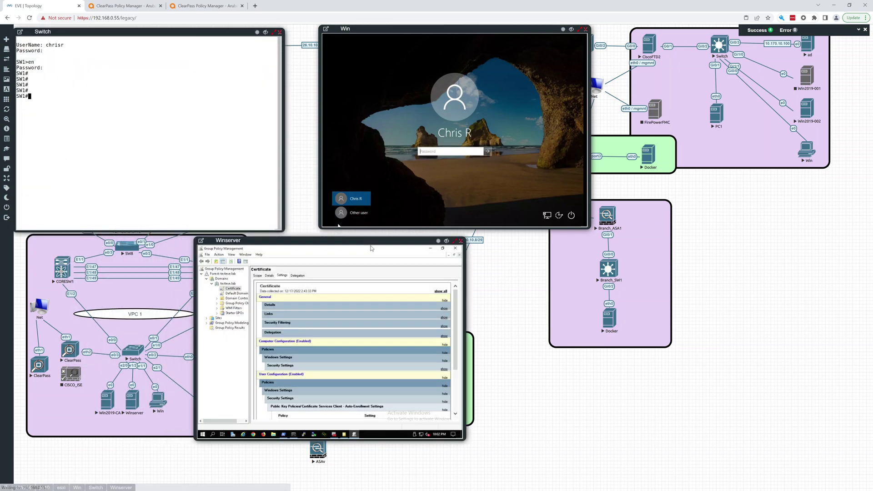
pyautogui.click(335, 435)
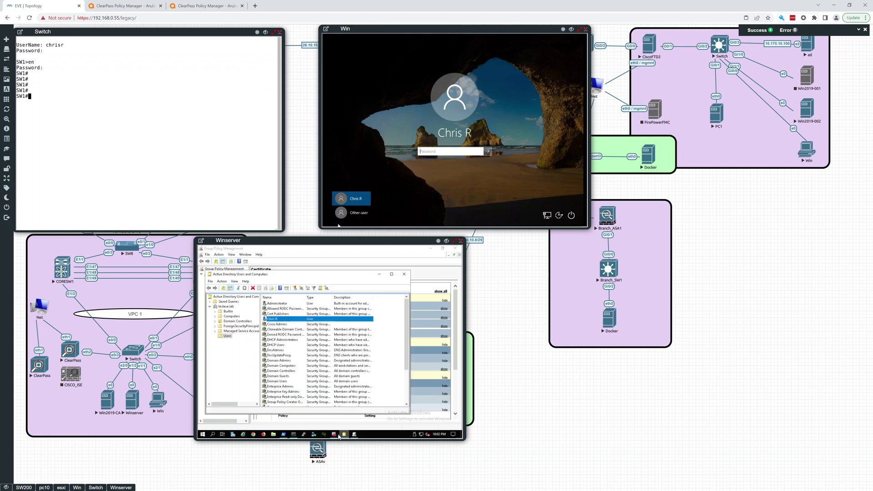
pyautogui.moveTo(336, 435)
pyautogui.scroll(-3, 295, 336)
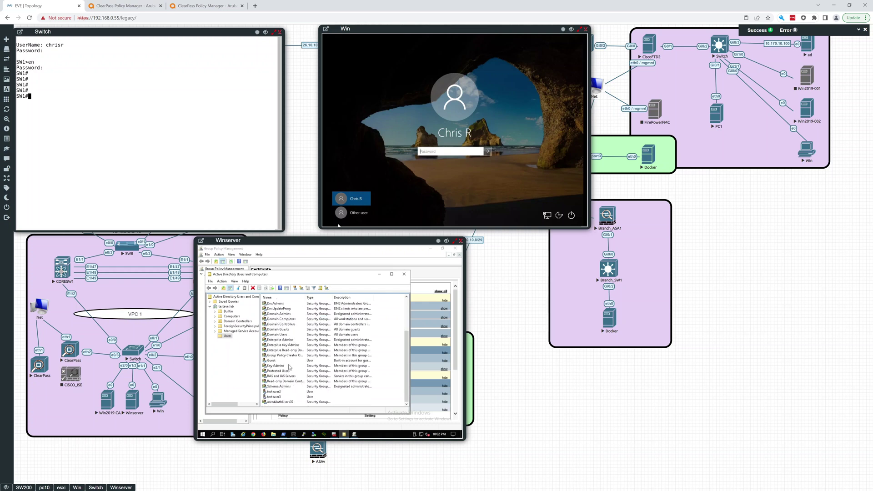
pyautogui.click(279, 392)
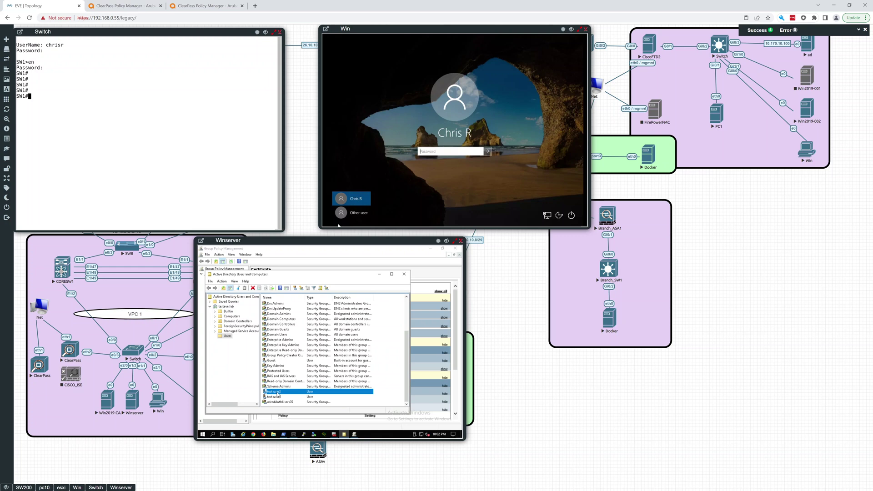
pyautogui.doubleClick(278, 393)
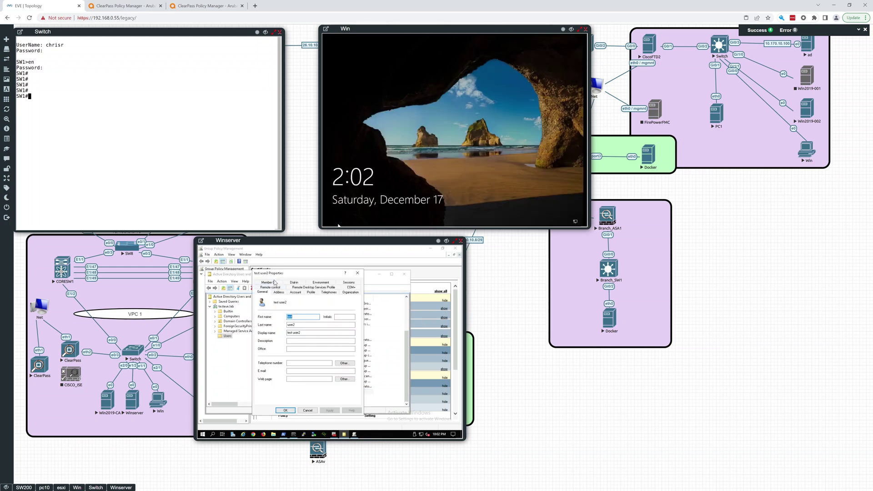
pyautogui.click(275, 282)
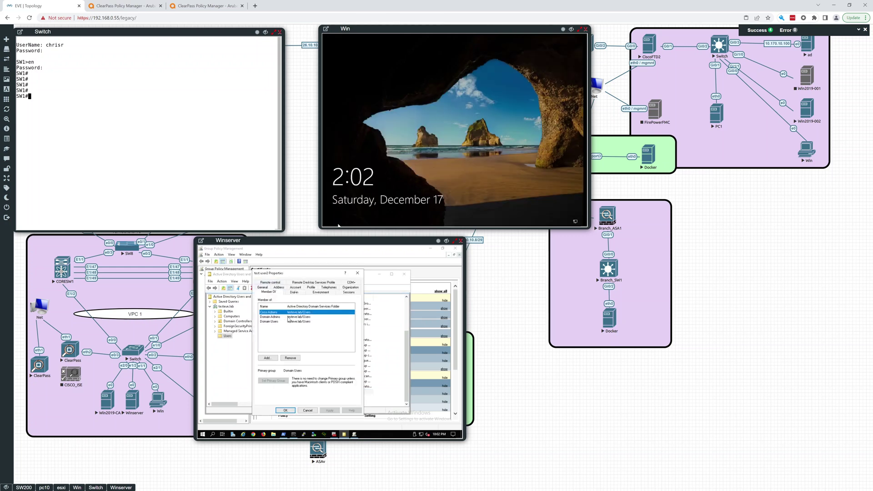
pyautogui.click(358, 273)
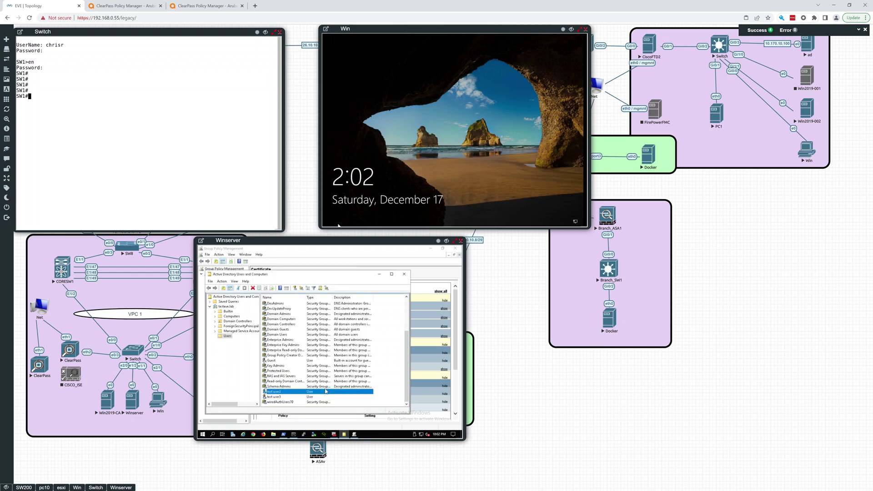
# Step: Check test user3's group memberships on the Member Of tab
pyautogui.click(274, 398)
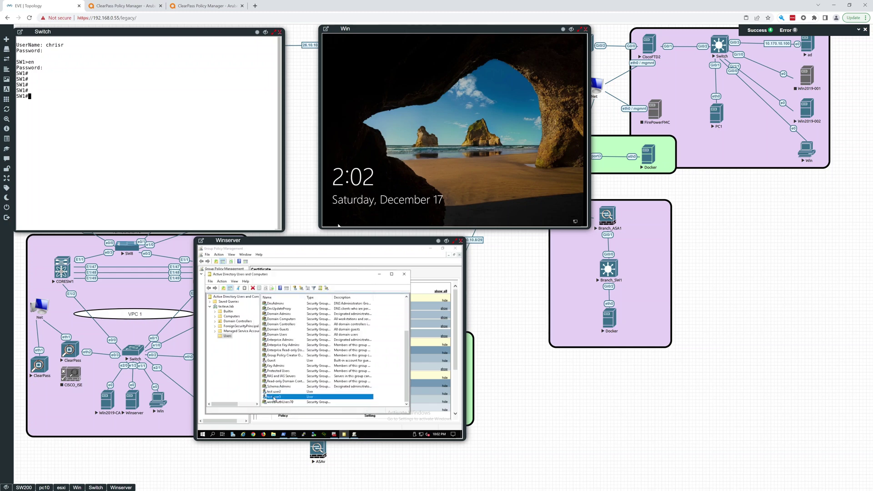
pyautogui.doubleClick(273, 397)
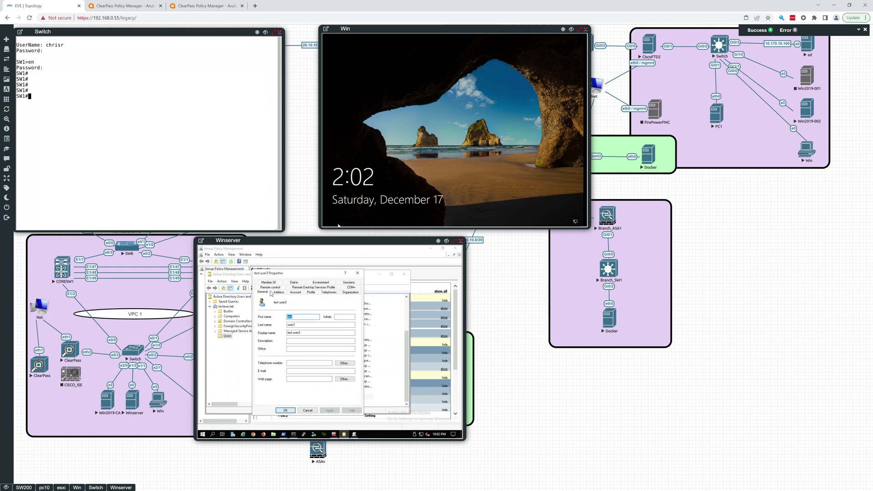
pyautogui.click(269, 283)
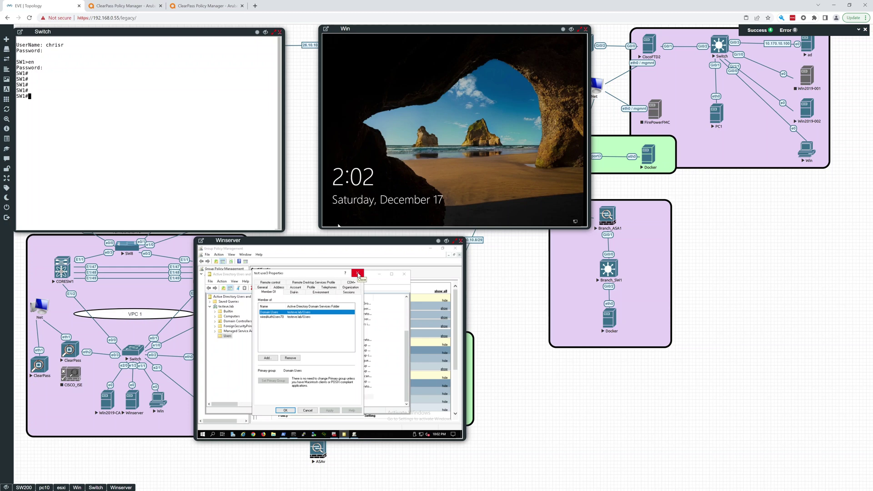
pyautogui.click(359, 273)
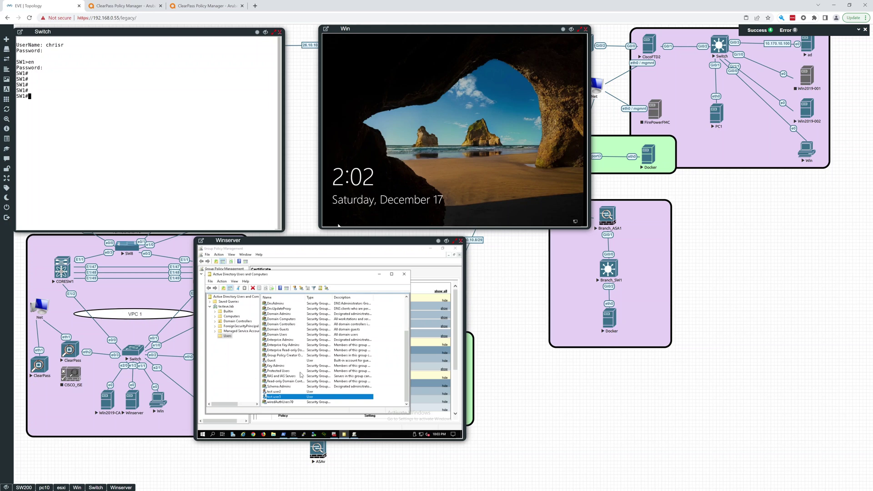
# Step: Close Active Directory Users and Computers and sign in to the Win client as test user3
pyautogui.click(404, 274)
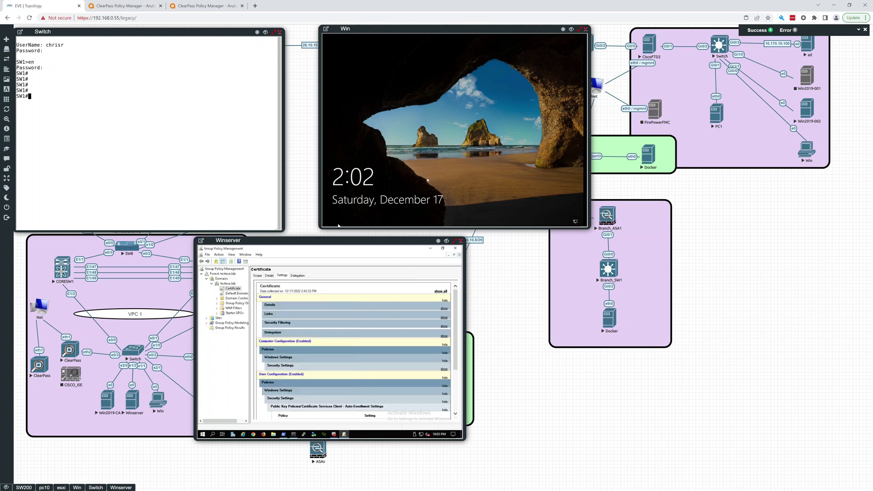
pyautogui.click(446, 170)
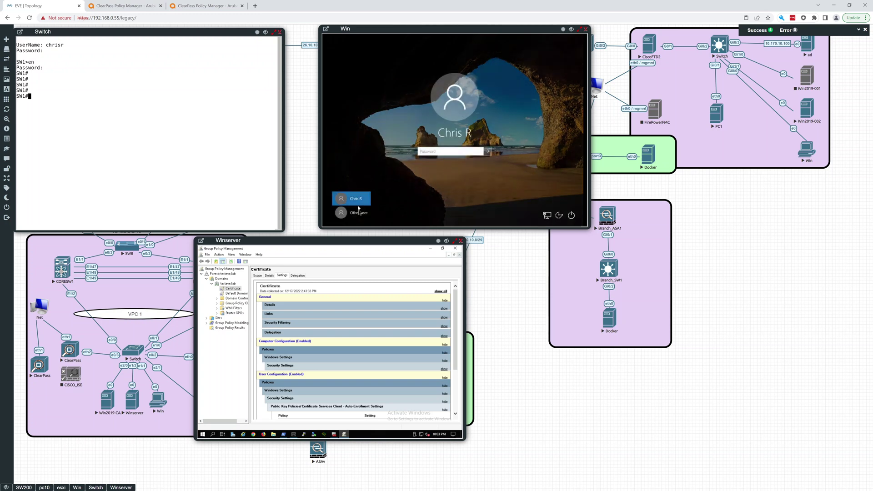
pyautogui.click(354, 212)
pyautogui.write('tuser3')
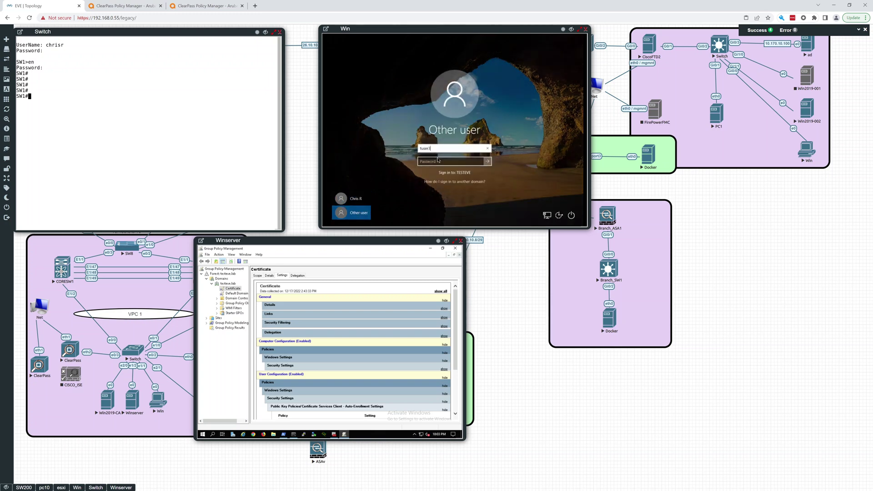
pyautogui.click(437, 160)
pyautogui.write('P')
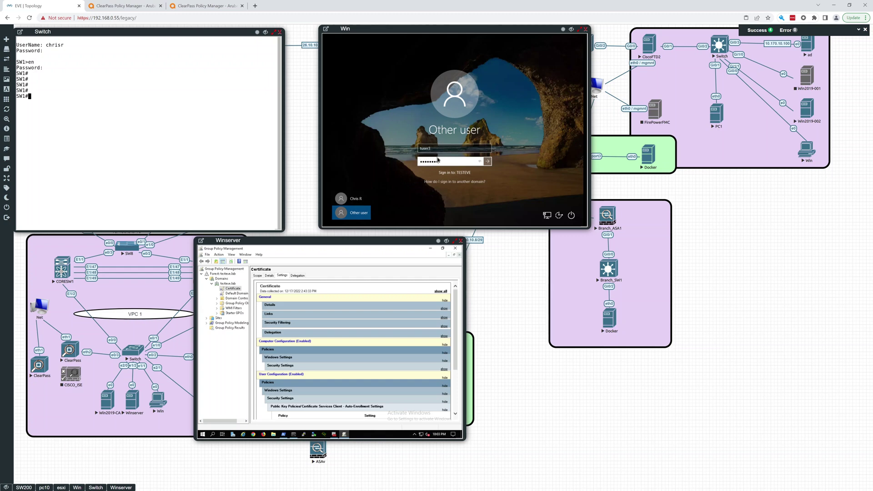
pyautogui.press('Return')
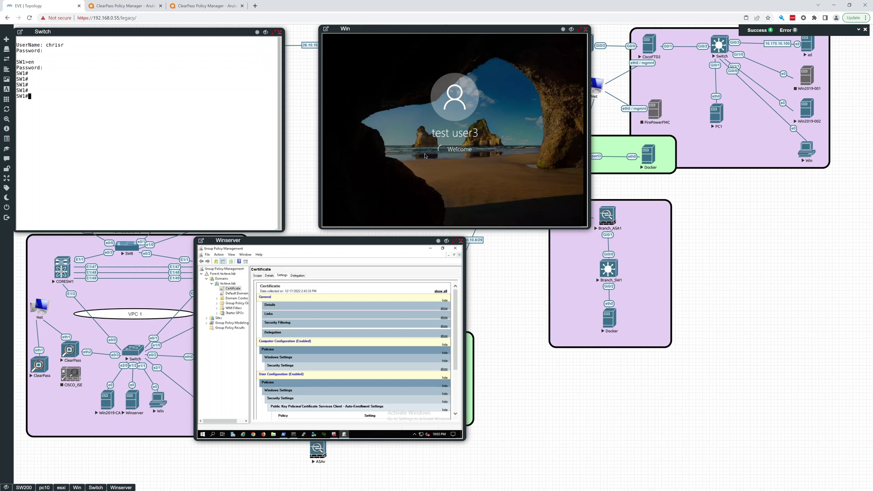
# Step: Check the ClearPass Access Tracker for test user3's authentication, toggling Auto Refresh
pyautogui.click(111, 6)
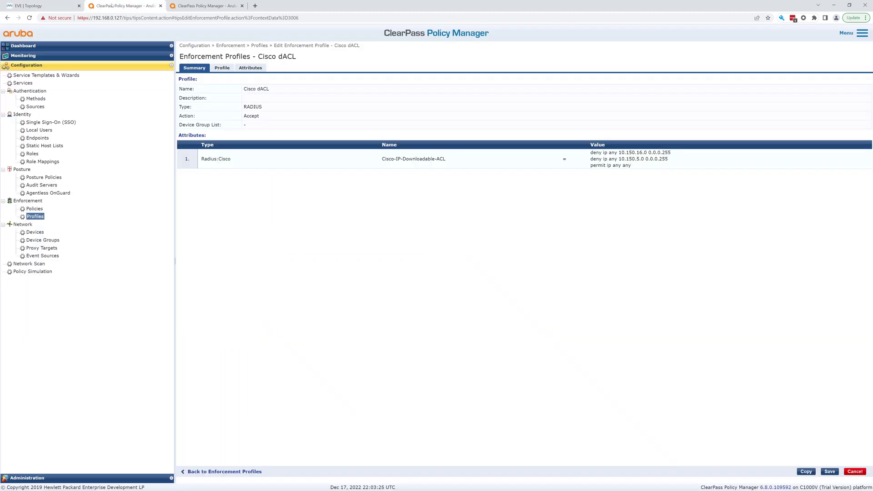
pyautogui.click(39, 56)
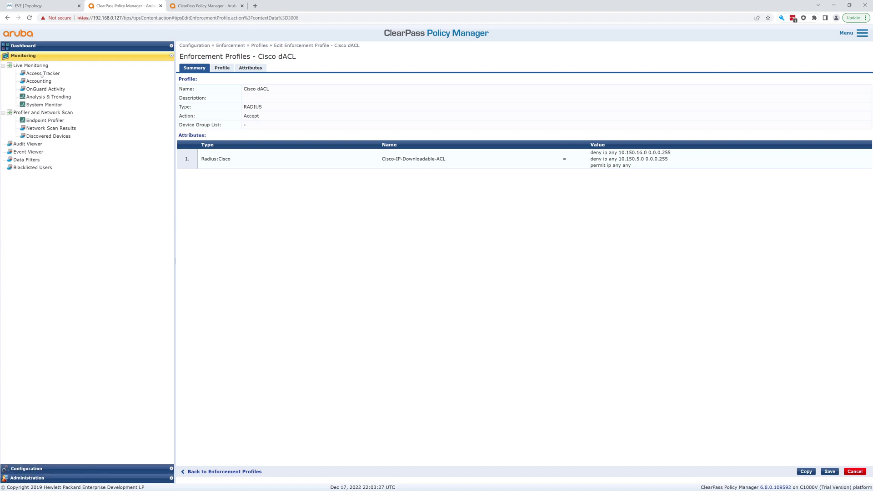
pyautogui.click(42, 73)
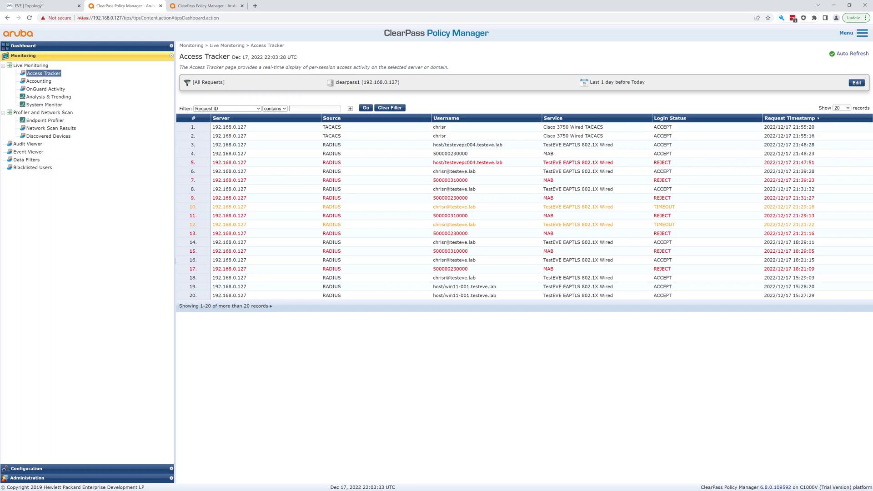
pyautogui.click(51, 3)
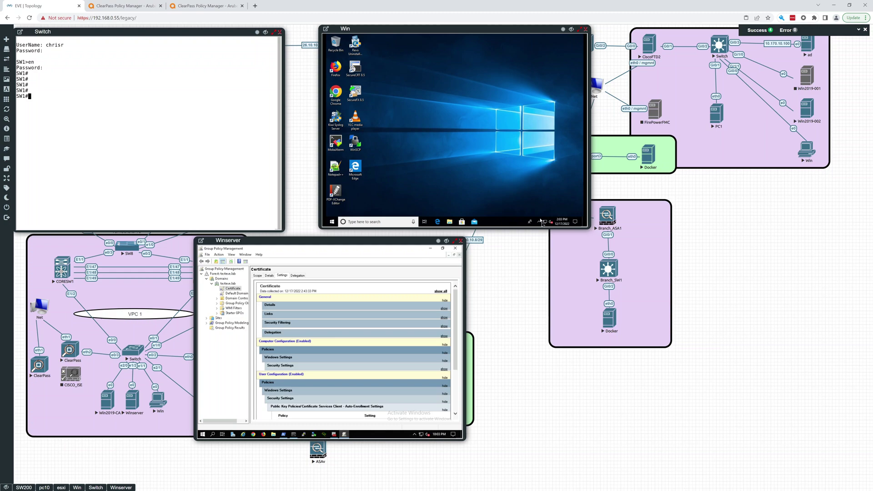
pyautogui.moveTo(545, 223)
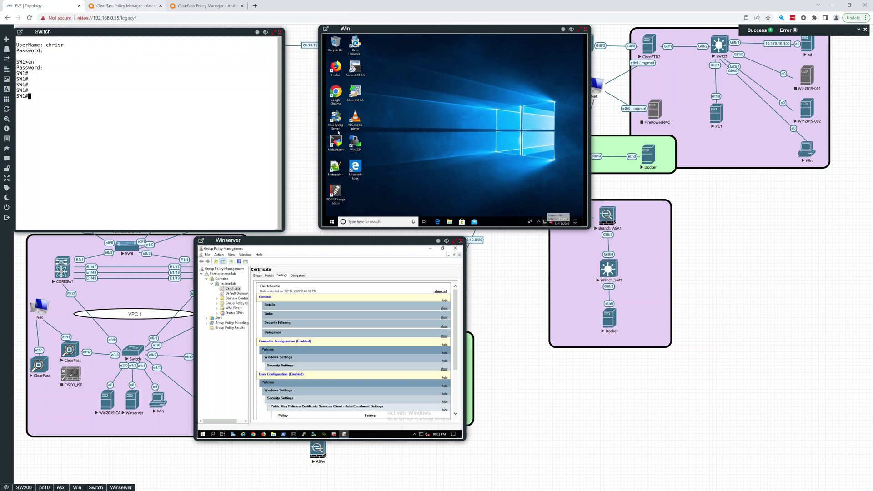
pyautogui.click(108, 6)
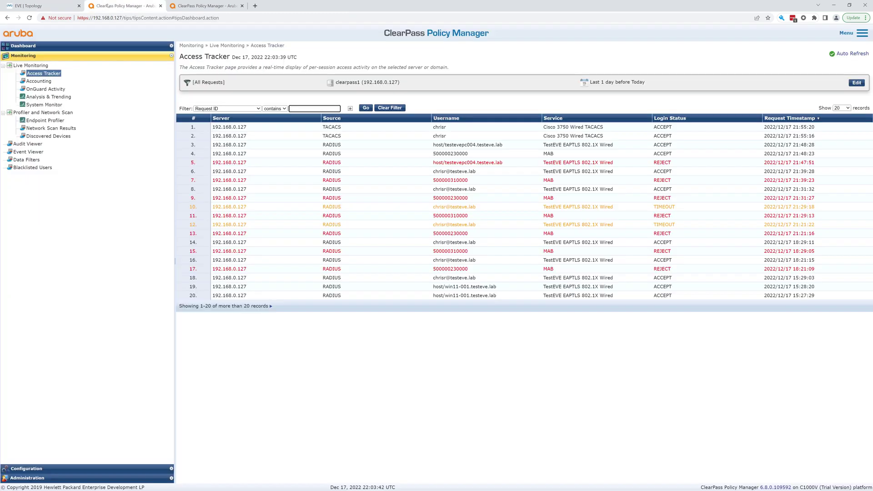
pyautogui.click(855, 53)
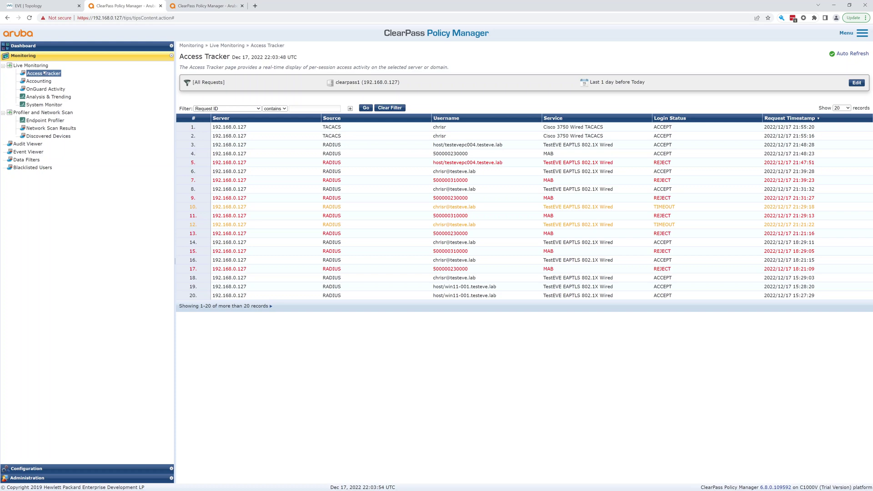
pyautogui.click(44, 74)
# Step: Review the Services list, then return to the EVE lab topology
pyautogui.click(65, 469)
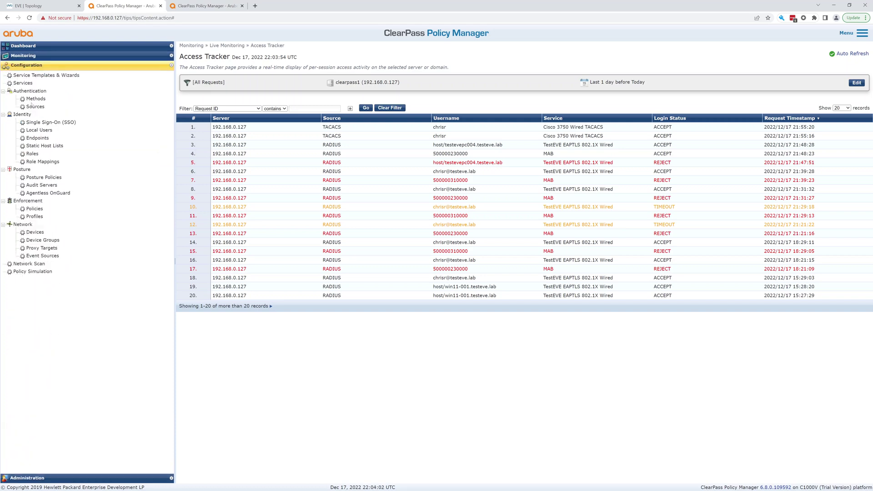
pyautogui.click(33, 85)
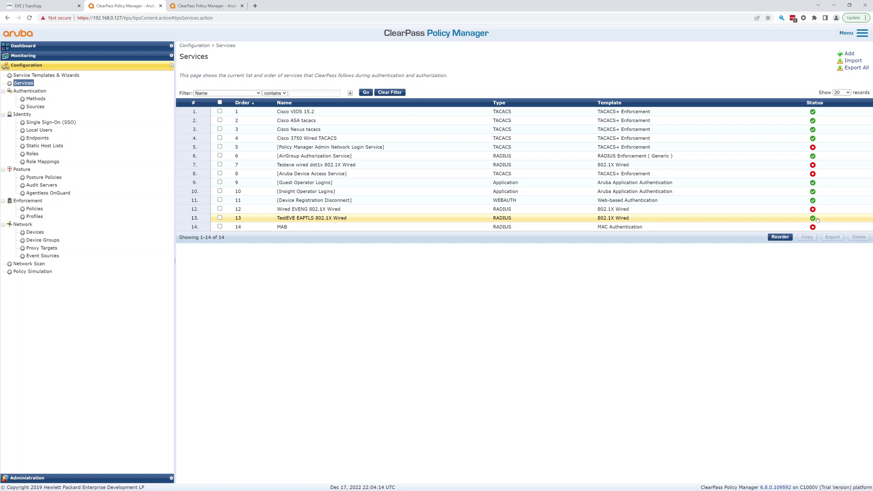
pyautogui.click(34, 6)
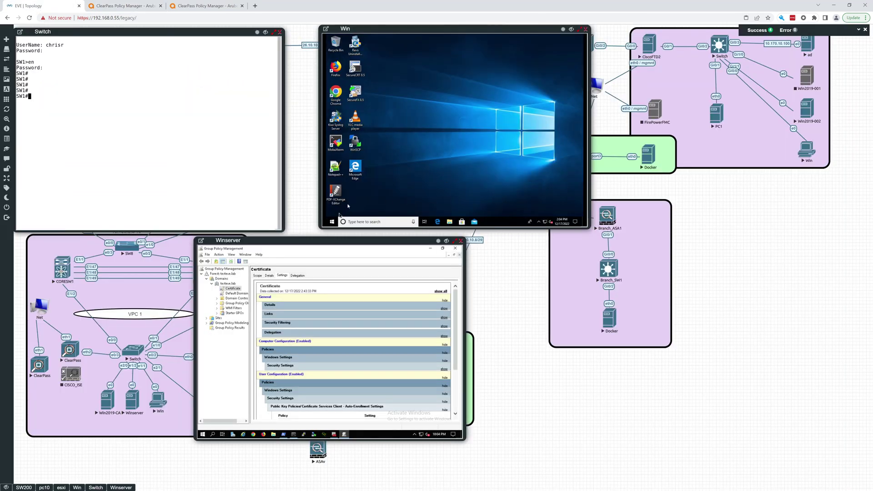
# Step: Run ipconfig in a Command Prompt on the Win VM to show its 10.150.70.0/24 address
pyautogui.click(332, 222)
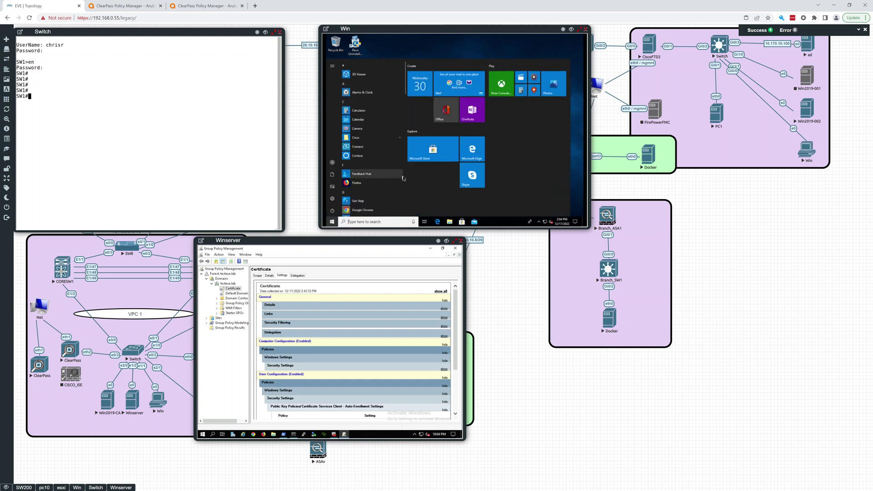
pyautogui.click(403, 178)
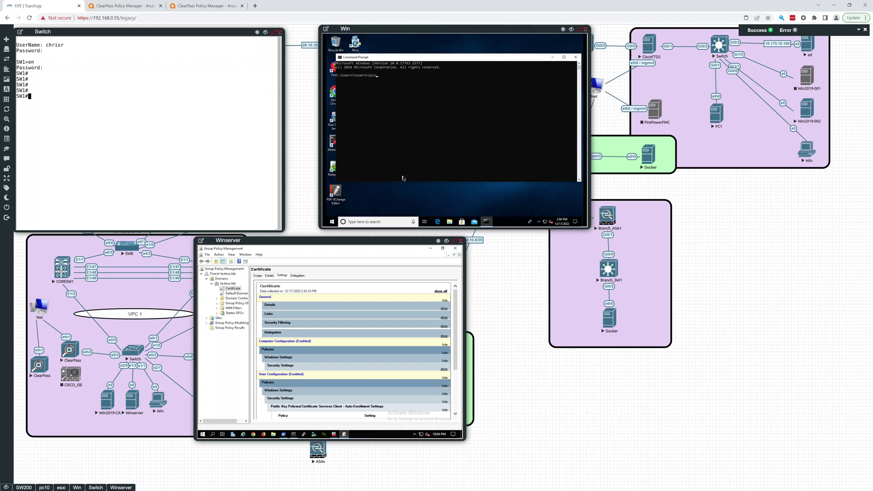
pyautogui.write('nfig')
pyautogui.press('Return')
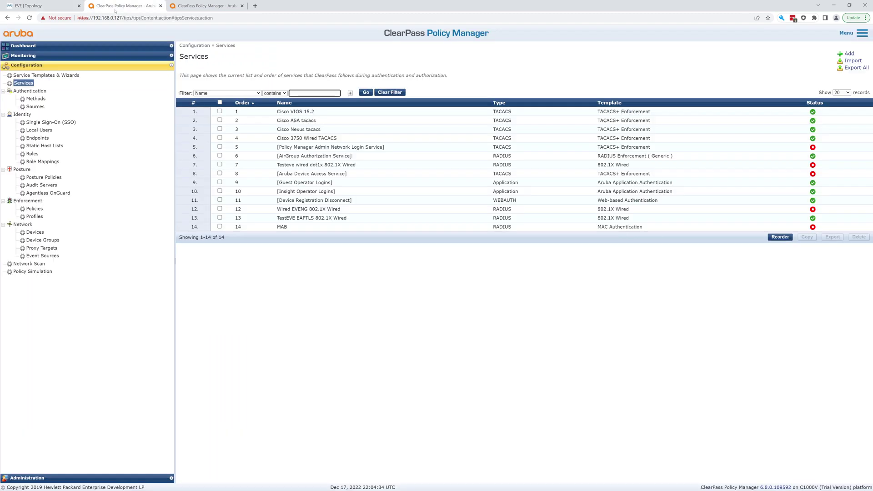
# Step: Check ClearPass's Monitoring > Access Tracker for a new authentication from the Win machine
pyautogui.click(125, 5)
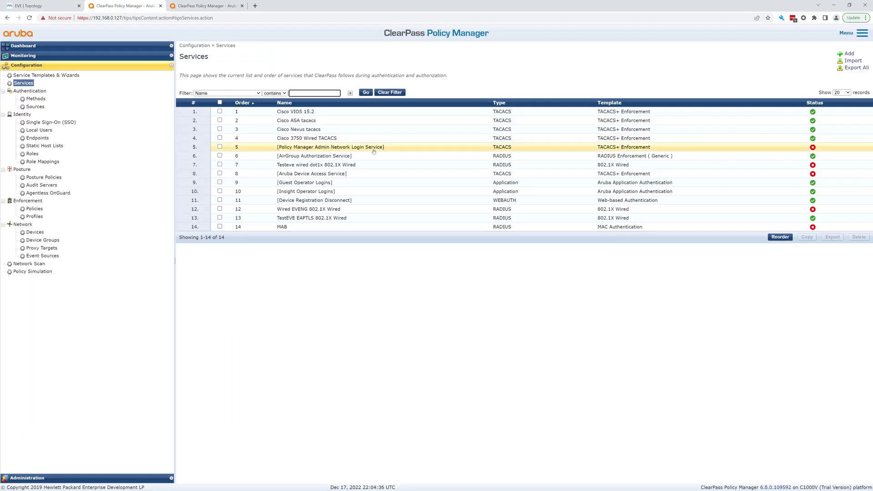
pyautogui.click(34, 55)
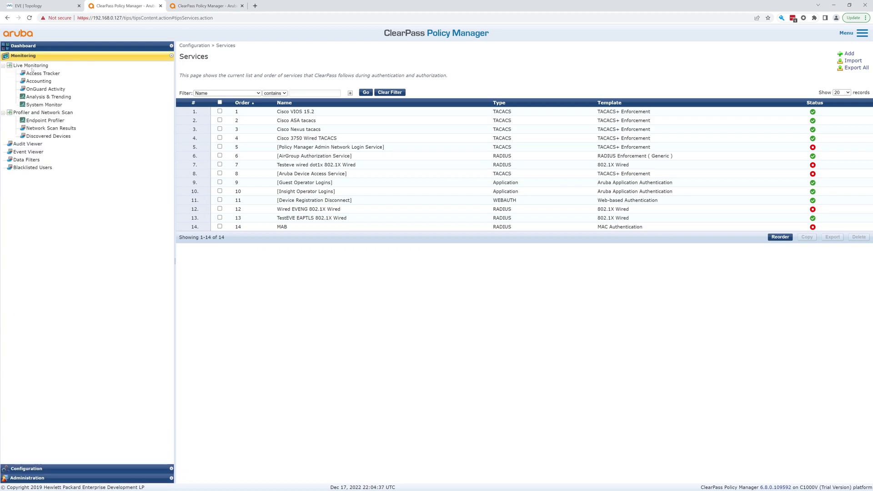
pyautogui.click(32, 74)
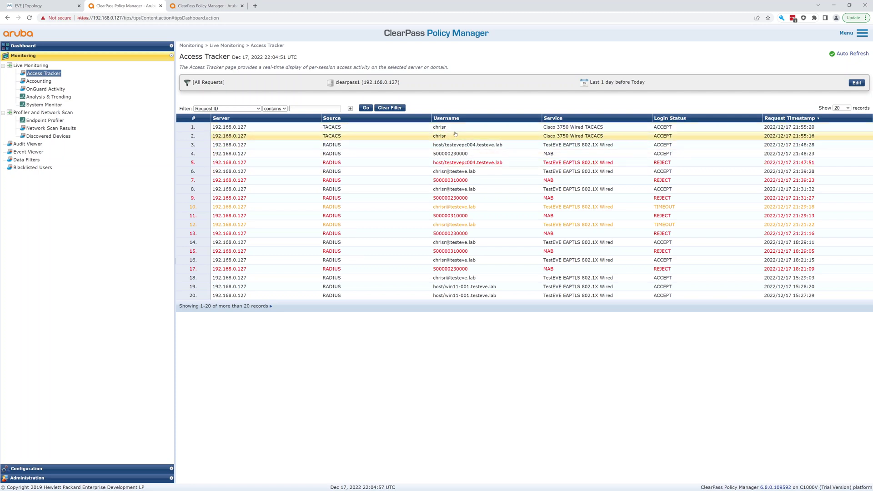
pyautogui.click(30, 5)
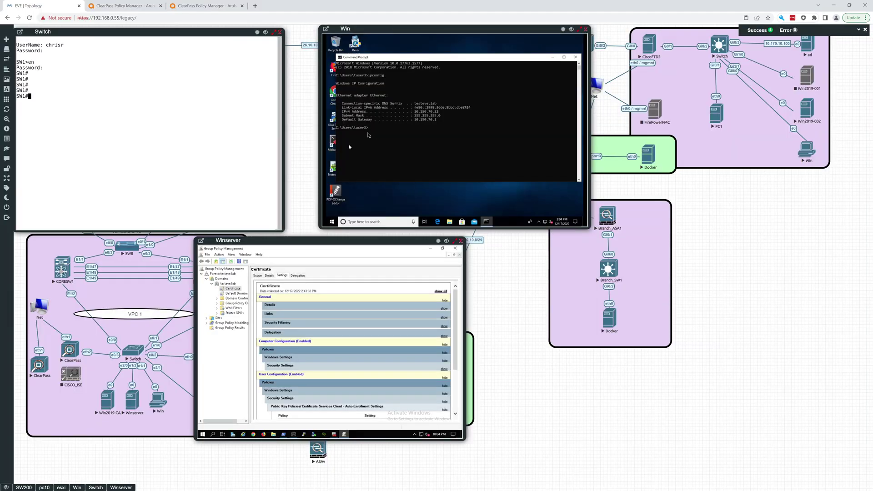
# Step: Restart the Win lab PC via Start > Power > Restart, restarting anyway despite open apps
pyautogui.click(332, 222)
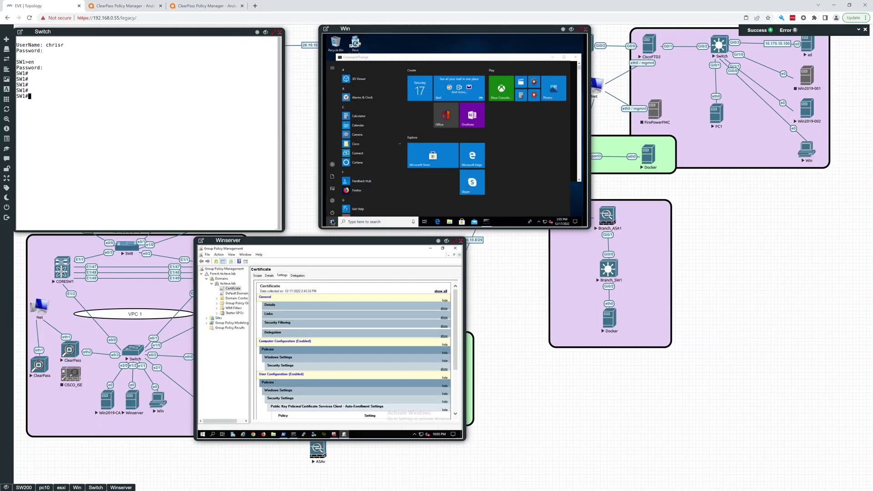
pyautogui.click(333, 212)
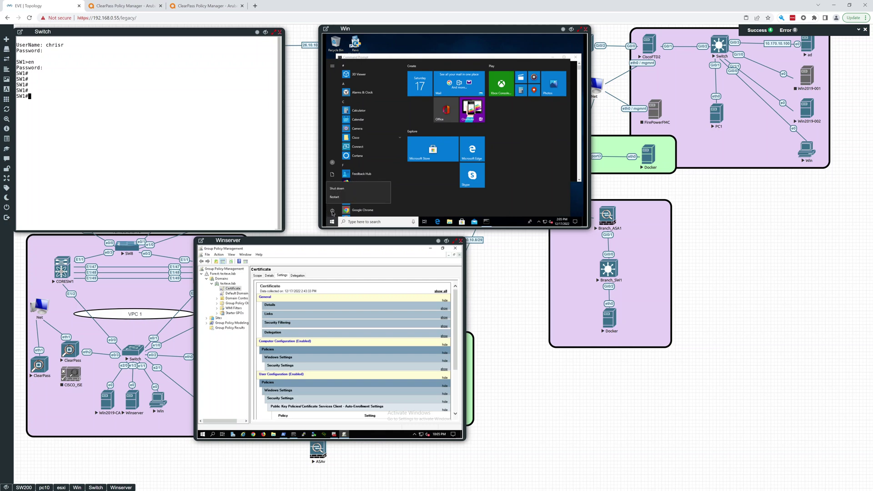
pyautogui.click(336, 197)
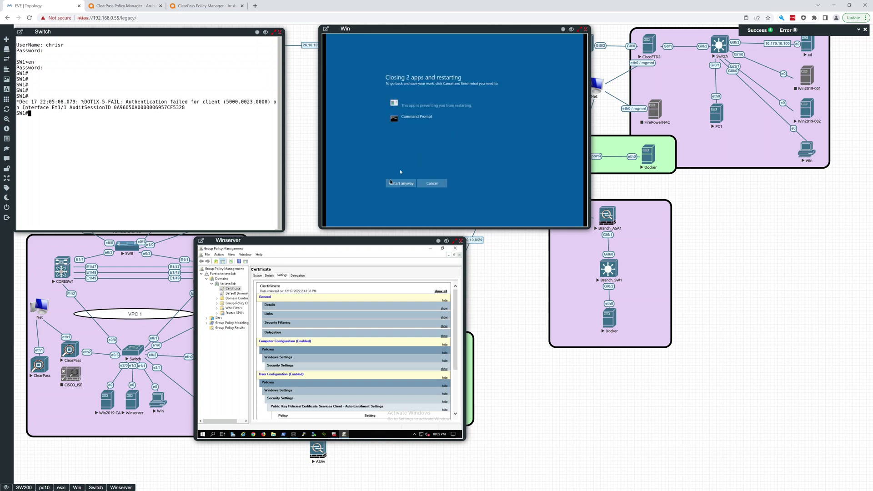
pyautogui.click(394, 184)
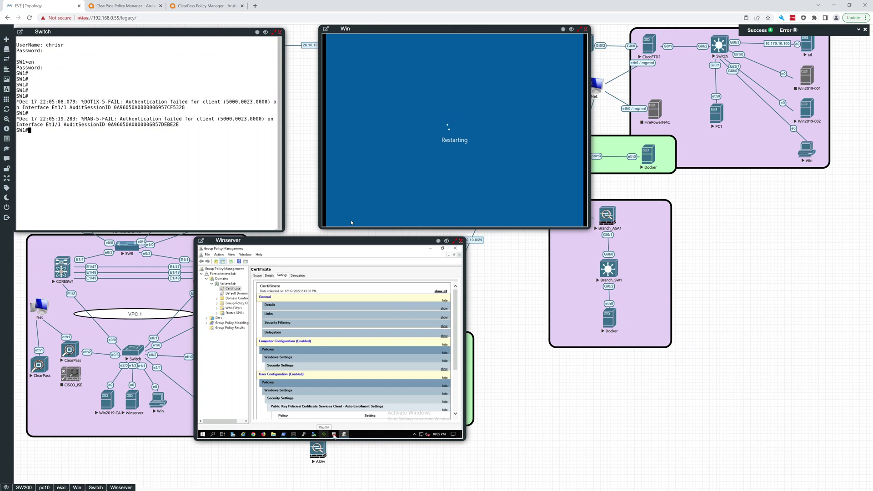
# Step: In Active Directory Users and Computers, view the test user's Member Of groups, selecting wiredAuthUsers70
pyautogui.click(203, 434)
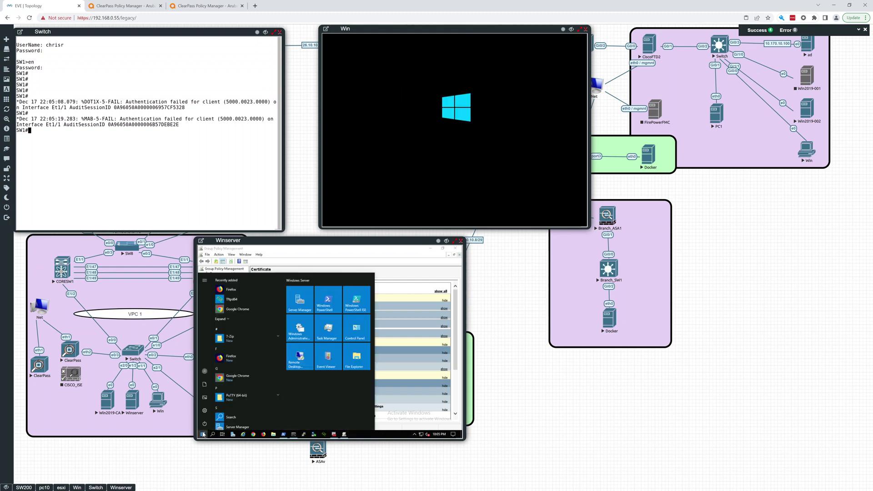
pyautogui.write('activ')
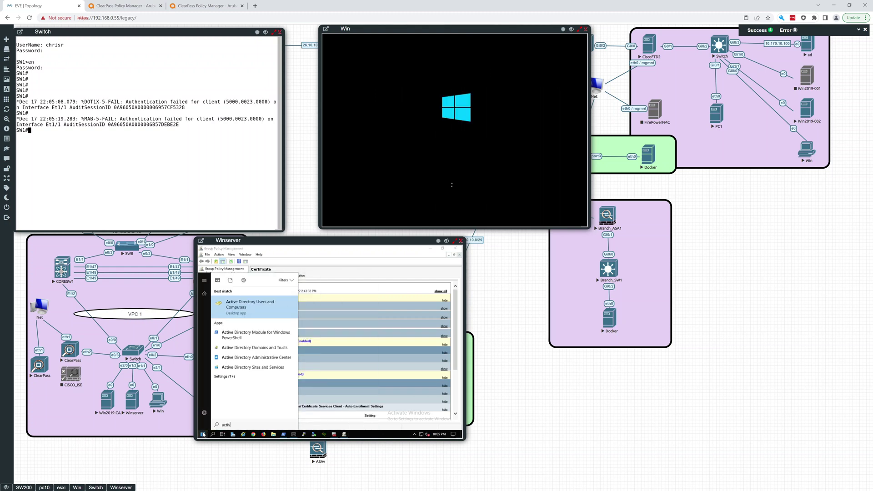
pyautogui.press('Return')
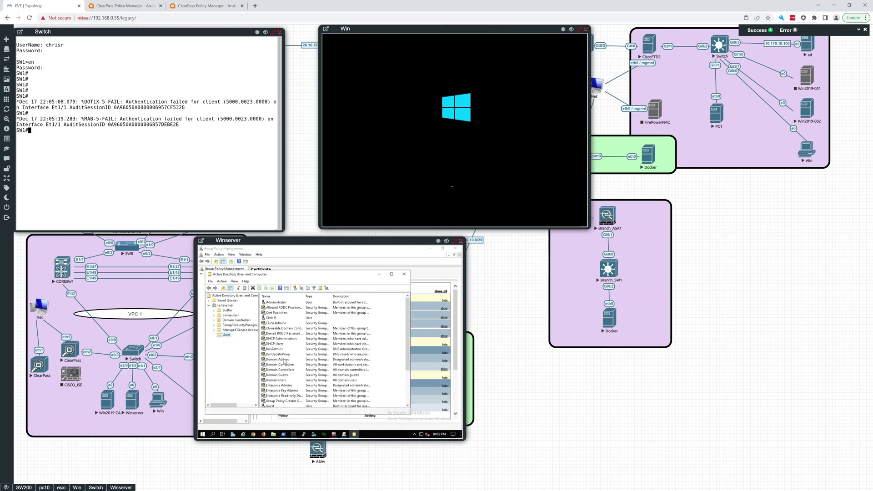
pyautogui.scroll(-3, 286, 362)
pyautogui.click(274, 396)
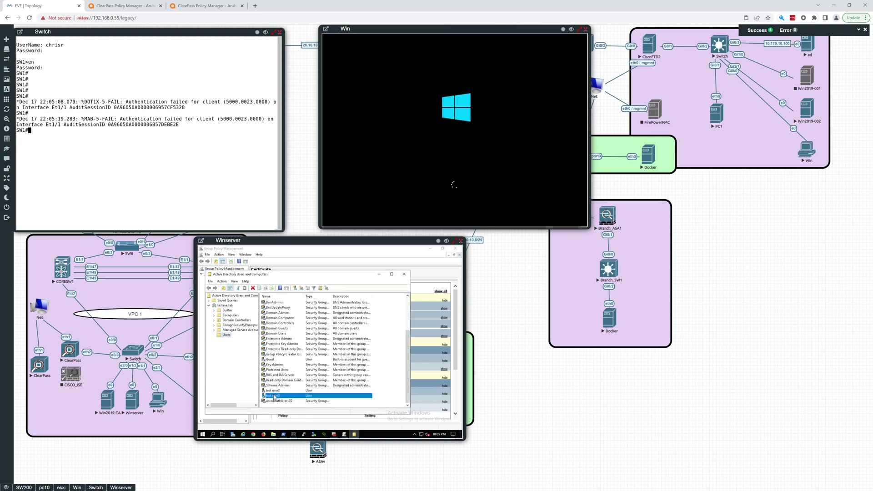
pyautogui.rightClick(274, 396)
pyautogui.click(288, 385)
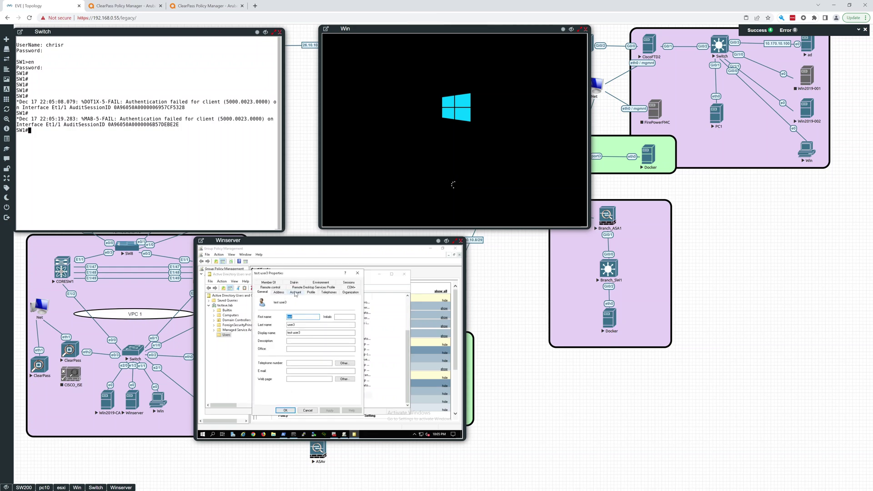
pyautogui.click(269, 283)
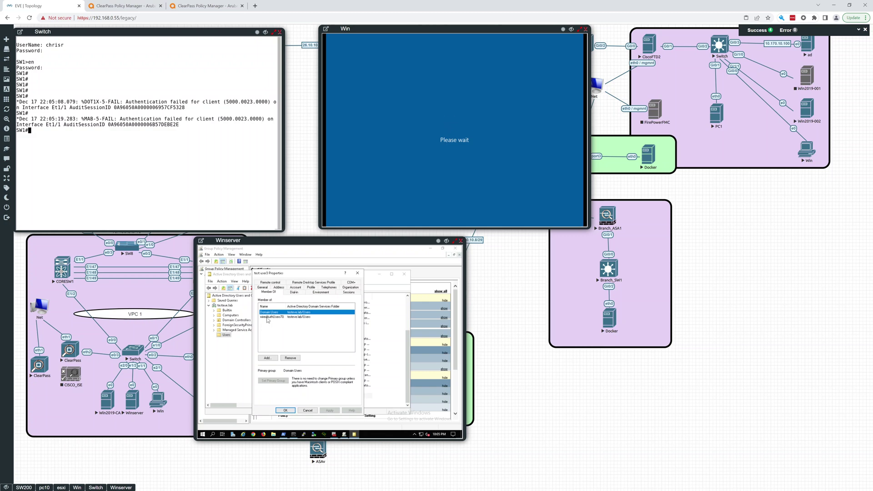
pyautogui.click(271, 319)
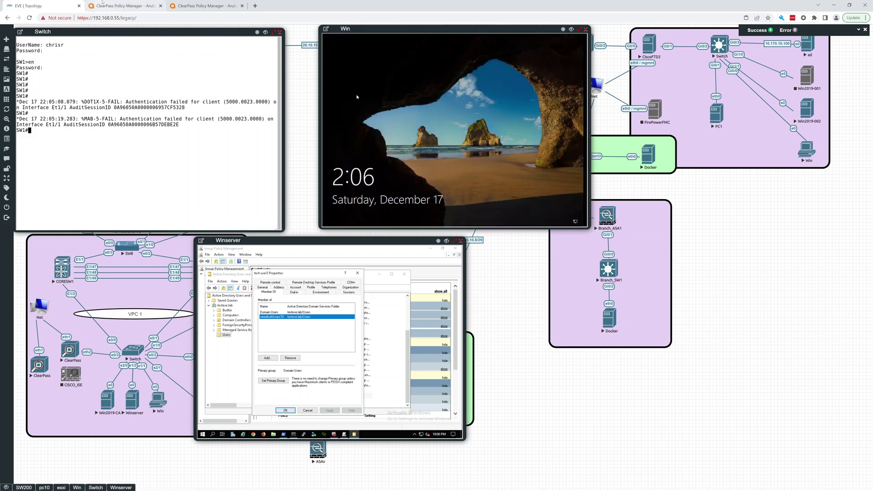
pyautogui.click(106, 6)
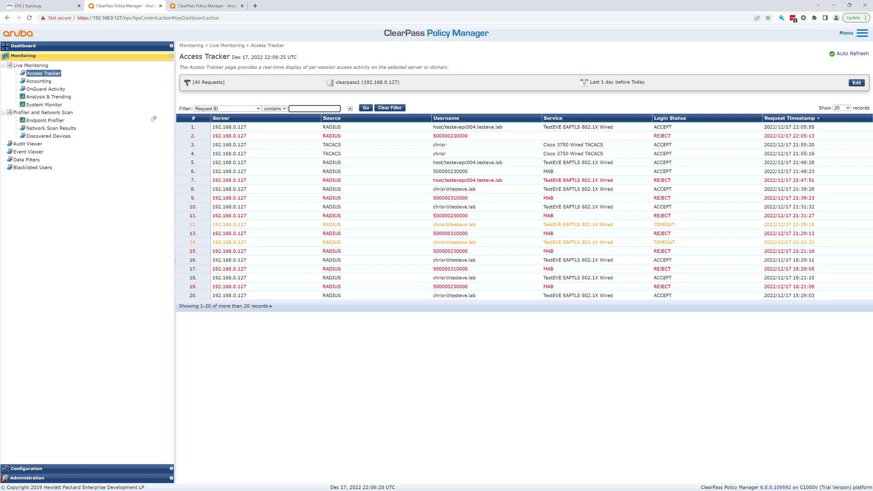
pyautogui.click(61, 7)
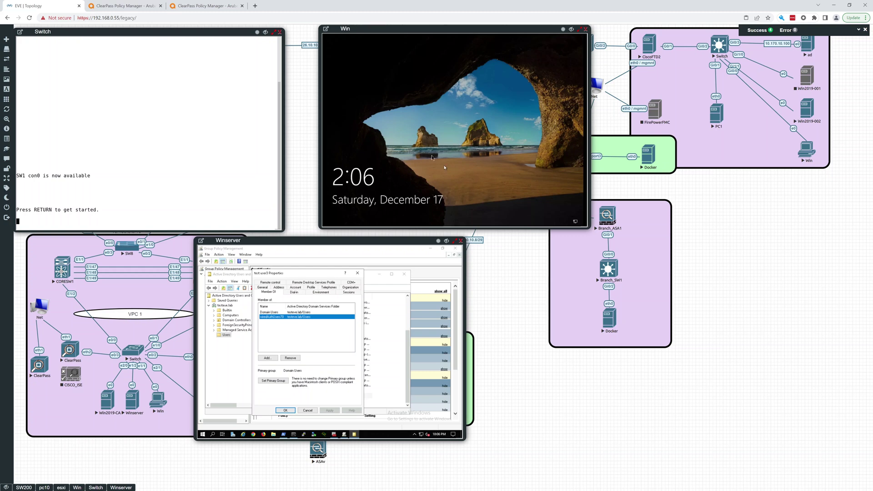
# Step: Sign the test user into the Win PC by entering the account password
pyautogui.click(435, 203)
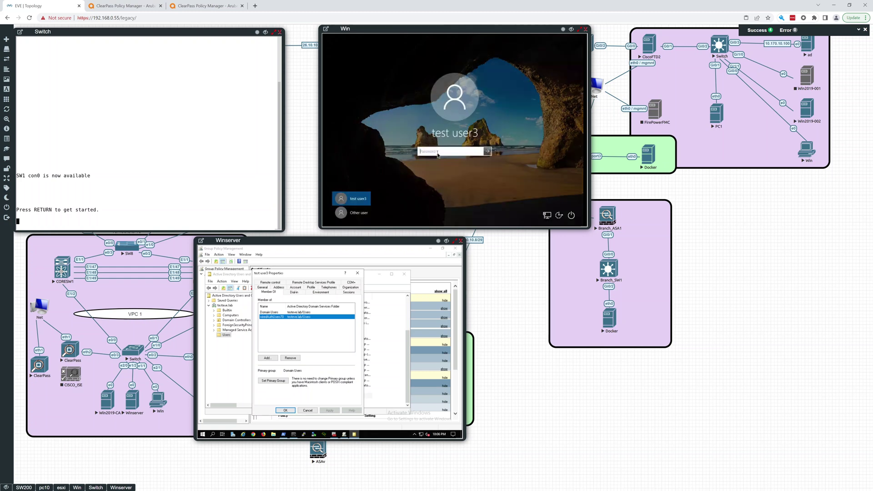
pyautogui.write('aaaaa')
pyautogui.press('BackSpace')
pyautogui.press('Return')
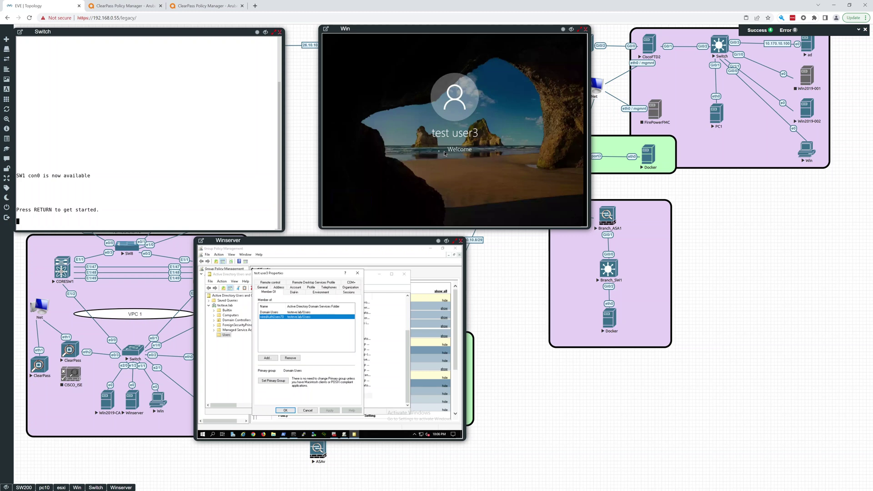
# Step: Open the Win2019-CA console and arrange it and the Winserver console side by side
pyautogui.click(107, 408)
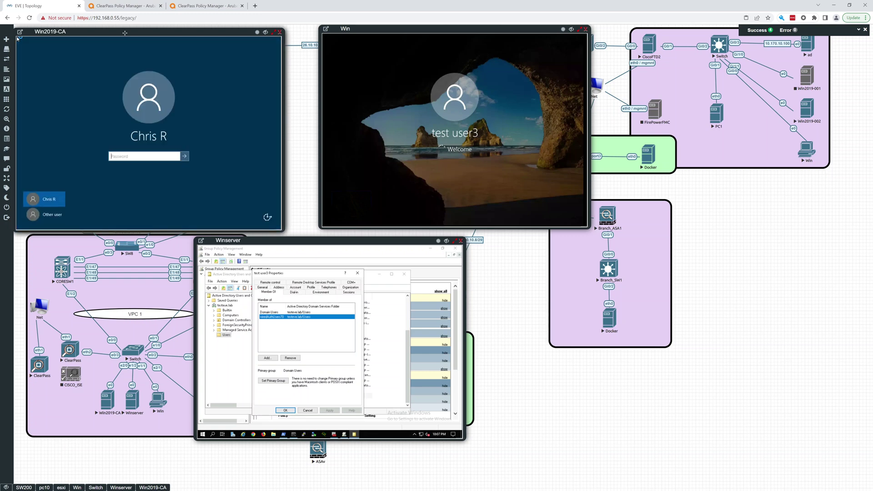
pyautogui.moveTo(125, 33); pyautogui.dragTo(134, 254)
pyautogui.moveTo(353, 241); pyautogui.dragTo(513, 246)
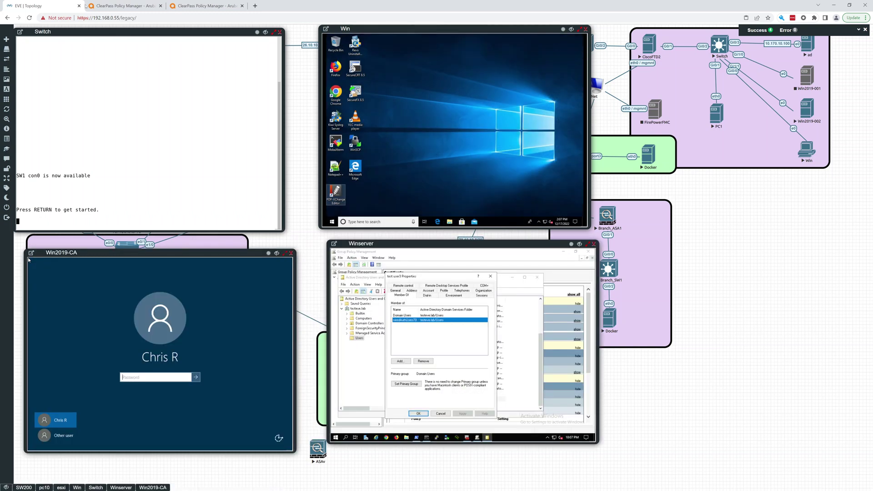
pyautogui.click(106, 6)
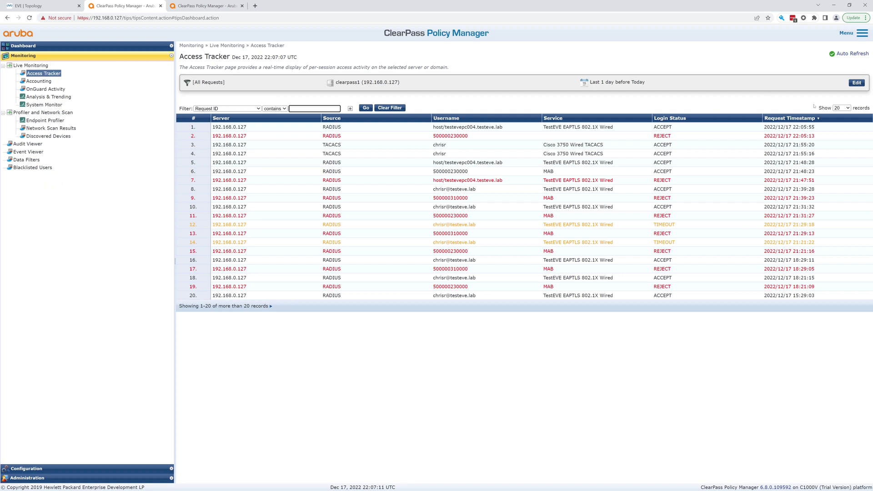
pyautogui.click(854, 54)
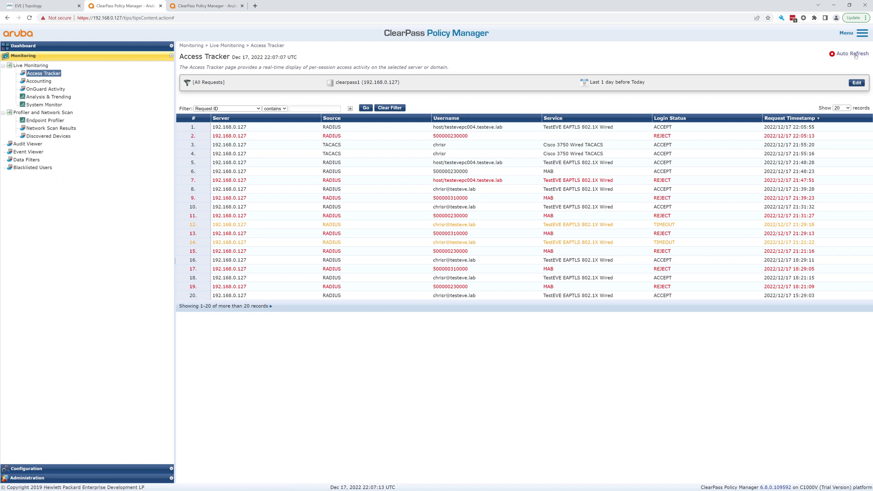
pyautogui.click(854, 54)
pyautogui.click(212, 6)
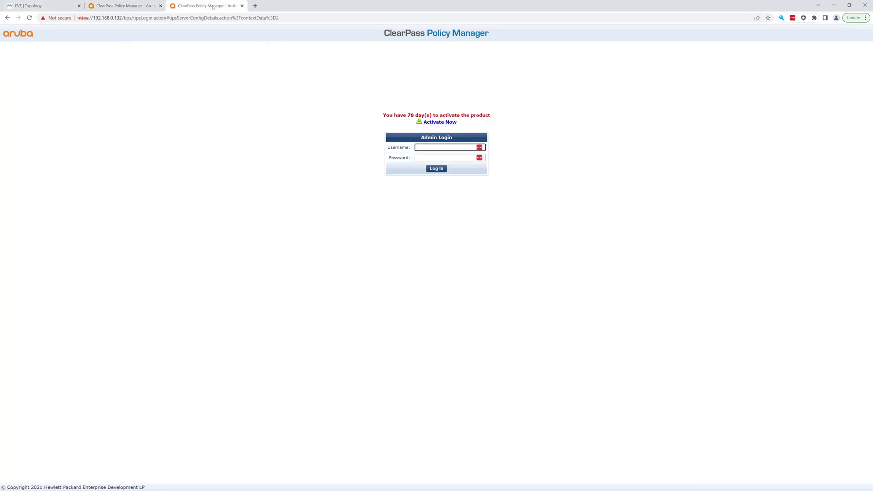
pyautogui.click(74, 7)
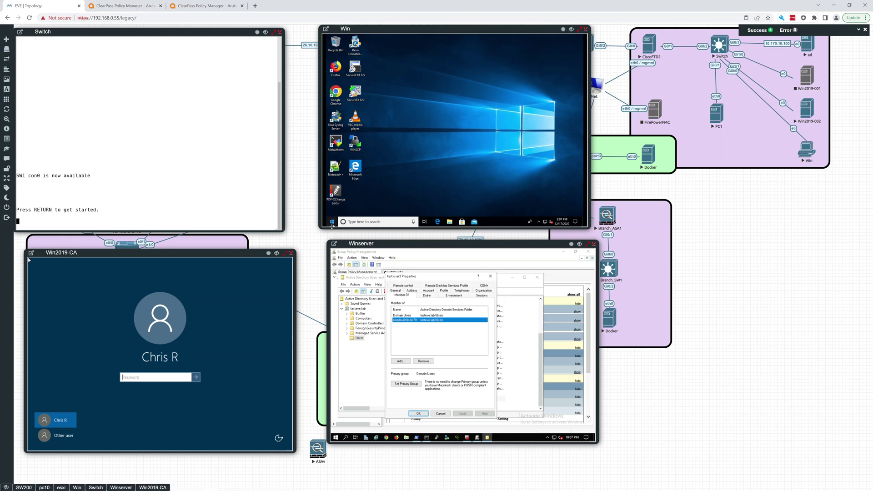
# Step: Open Manage user certificates on the Win PC from a Start search for cert
pyautogui.click(332, 223)
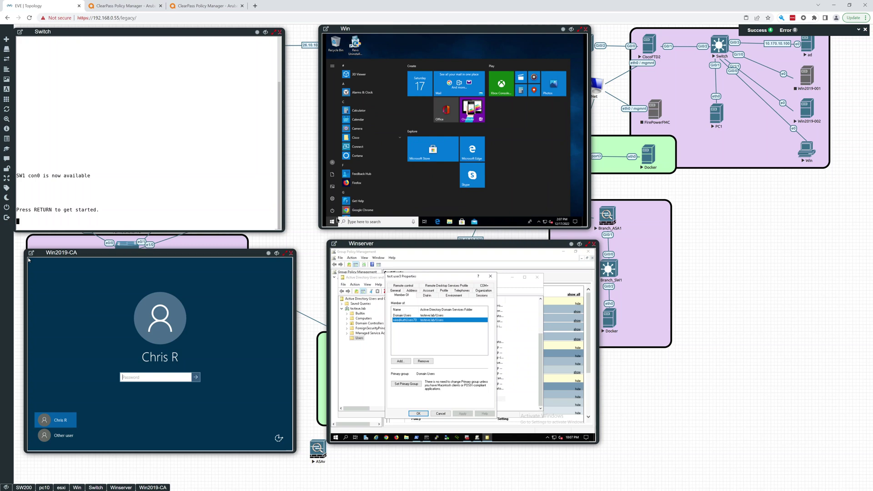
pyautogui.write('cert')
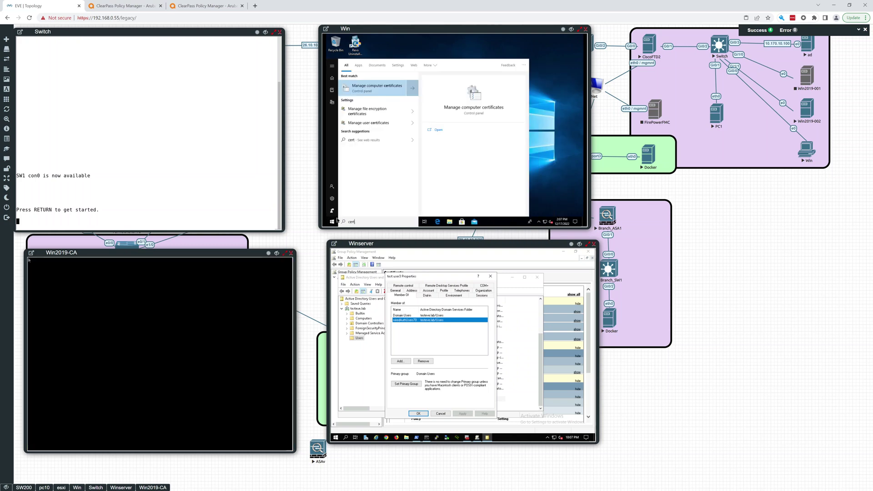
pyautogui.click(367, 126)
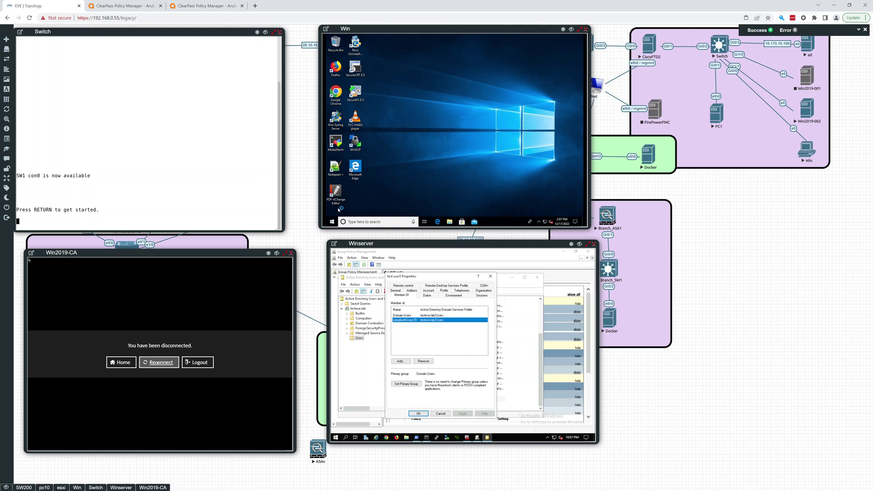
# Step: Log in to Win2019-CA and refresh its Issued Certificates list
pyautogui.click(157, 362)
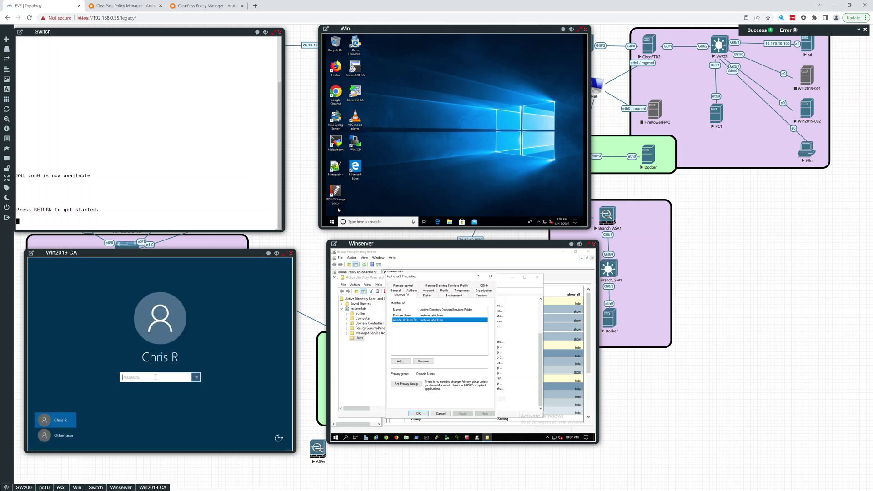
pyautogui.write('*******')
pyautogui.press('Return')
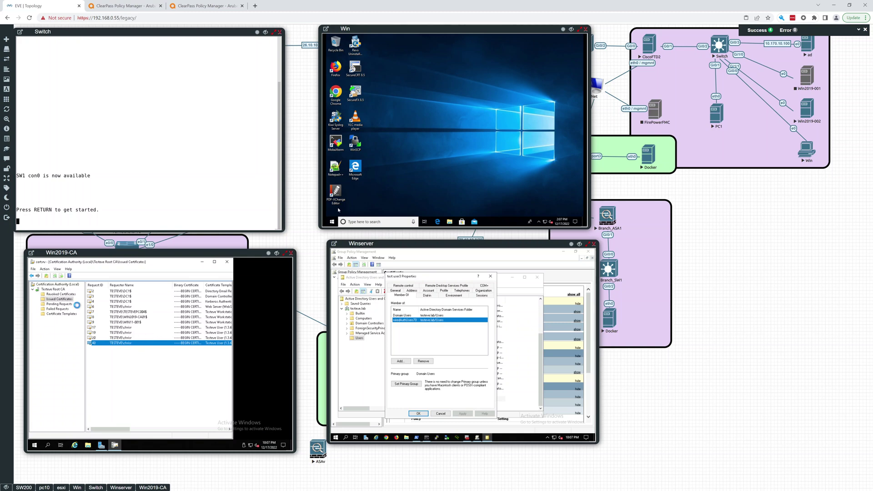
pyautogui.rightClick(58, 299)
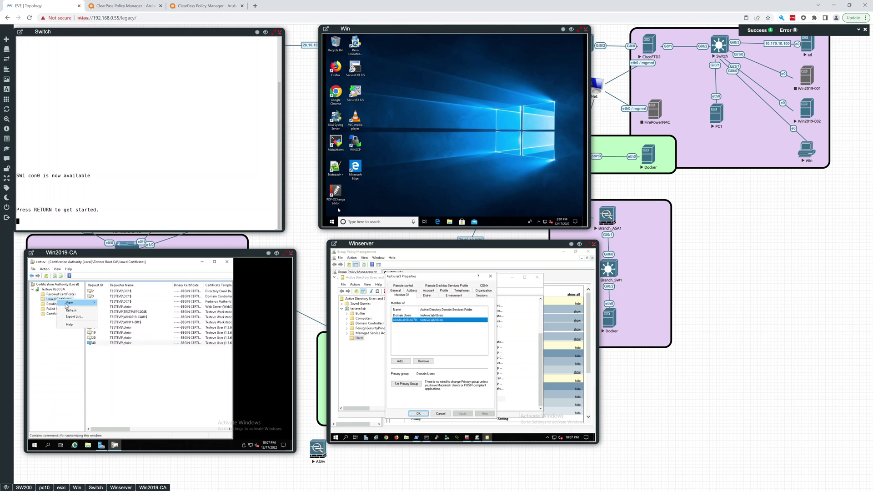
pyautogui.click(72, 310)
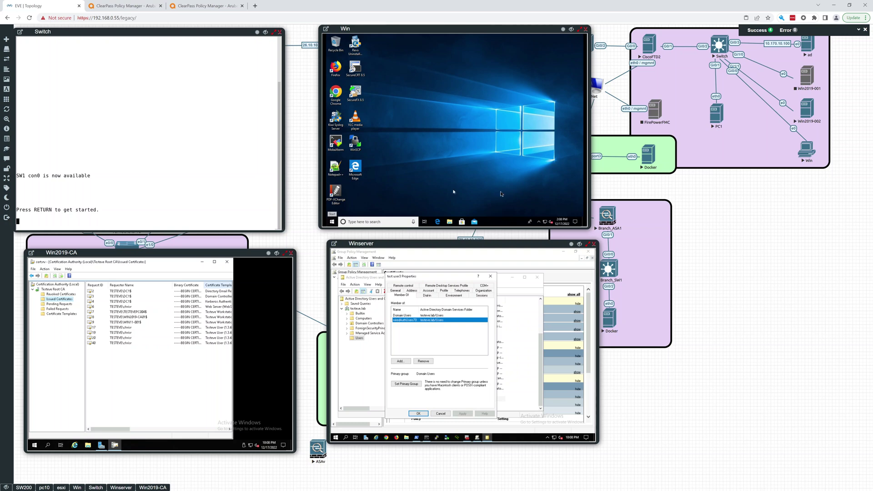
# Step: Force a Group Policy update with gpupdate /force on the Win client
pyautogui.click(331, 222)
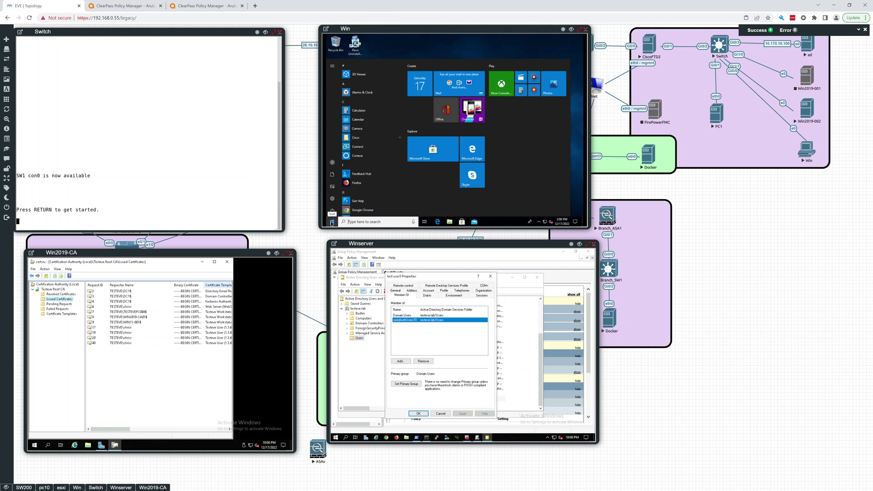
pyautogui.click(455, 50)
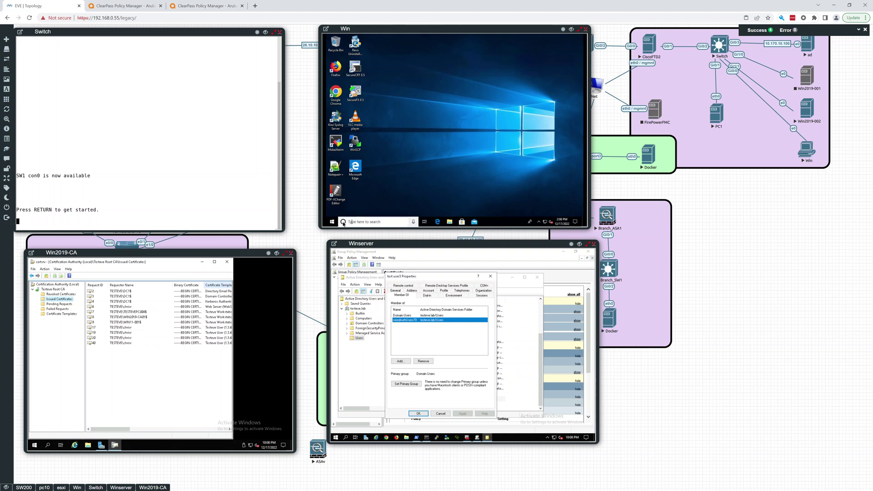
pyautogui.click(333, 223)
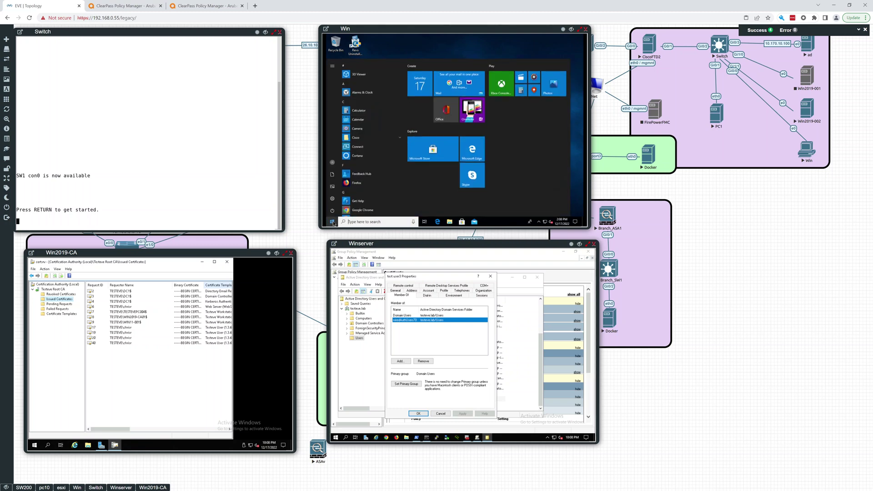
pyautogui.write('securecrt')
pyautogui.press('Return')
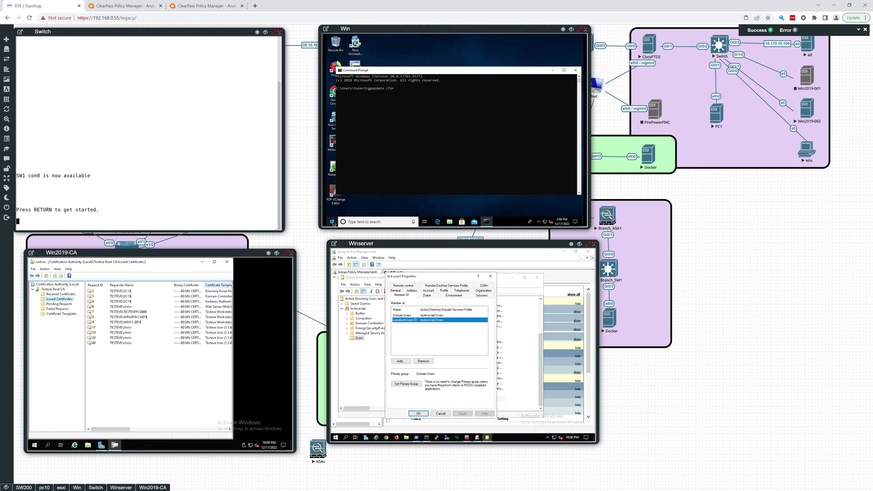
pyautogui.write('e')
pyautogui.press('Return')
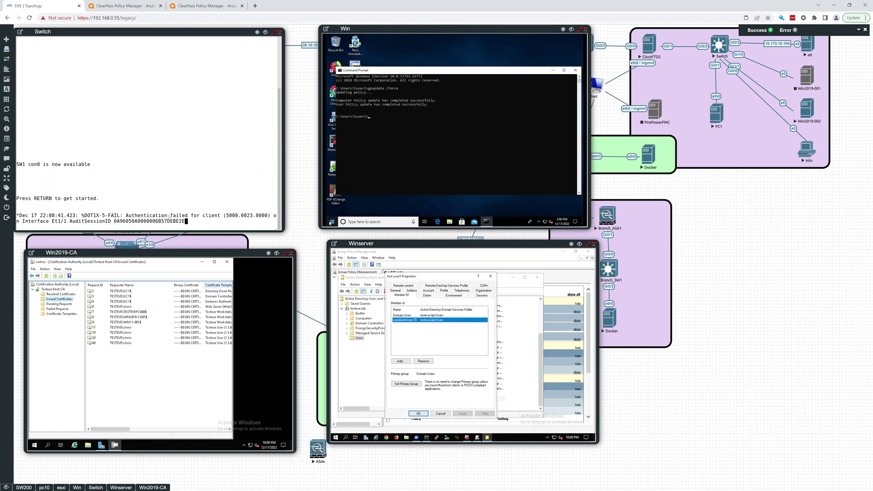
# Step: Refresh the Issued Certificates list on Win2019-CA
pyautogui.click(386, 114)
pyautogui.rightClick(59, 299)
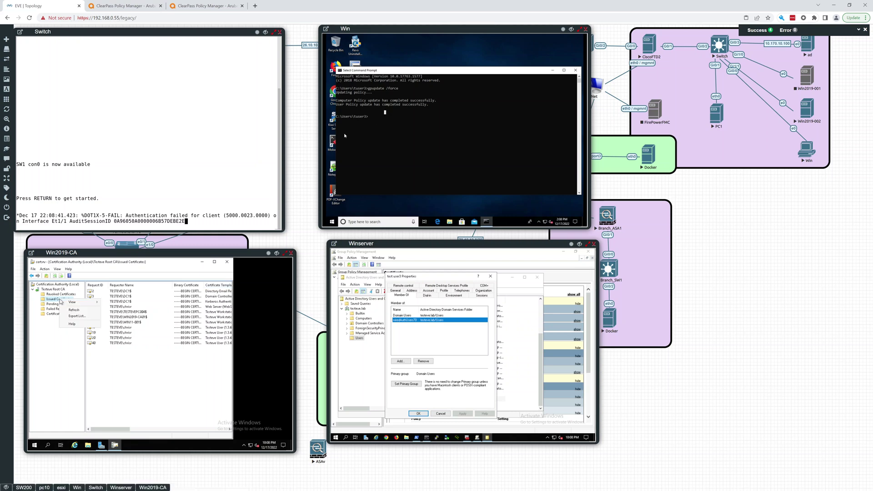
pyautogui.click(75, 311)
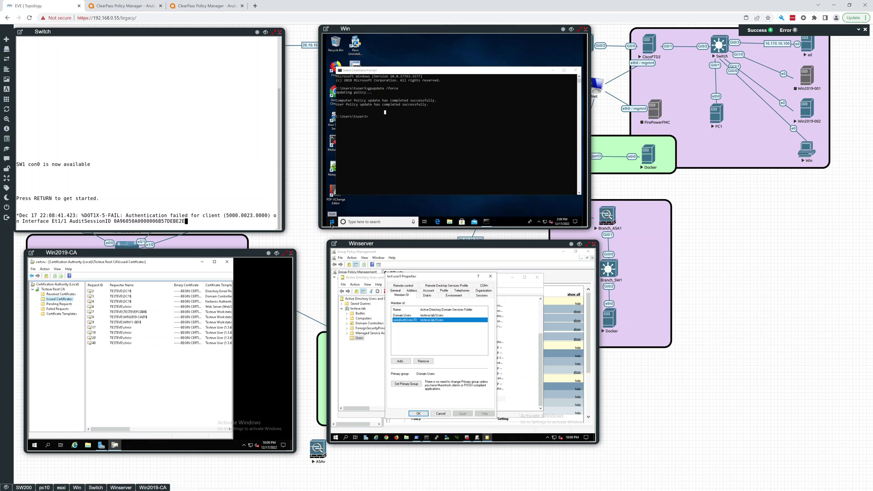
# Step: Launch mmc on the Win client and approve the UAC prompt
pyautogui.click(331, 223)
pyautogui.write('mmc')
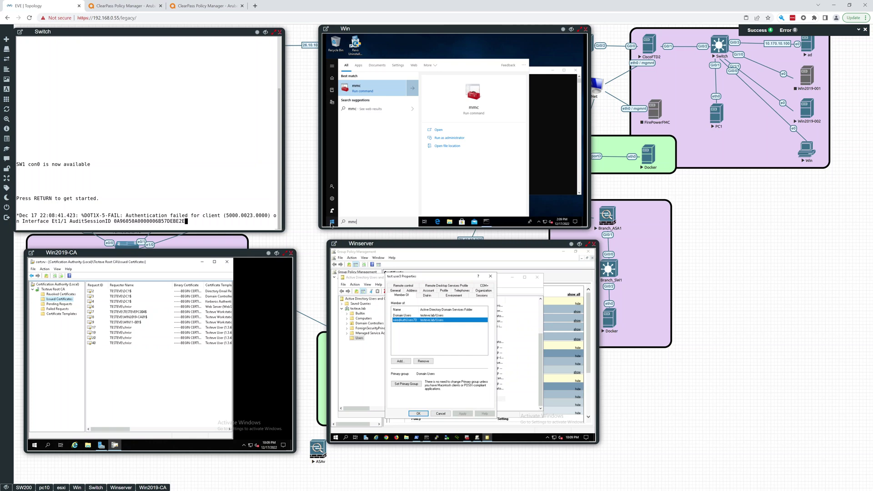
pyautogui.press('Return')
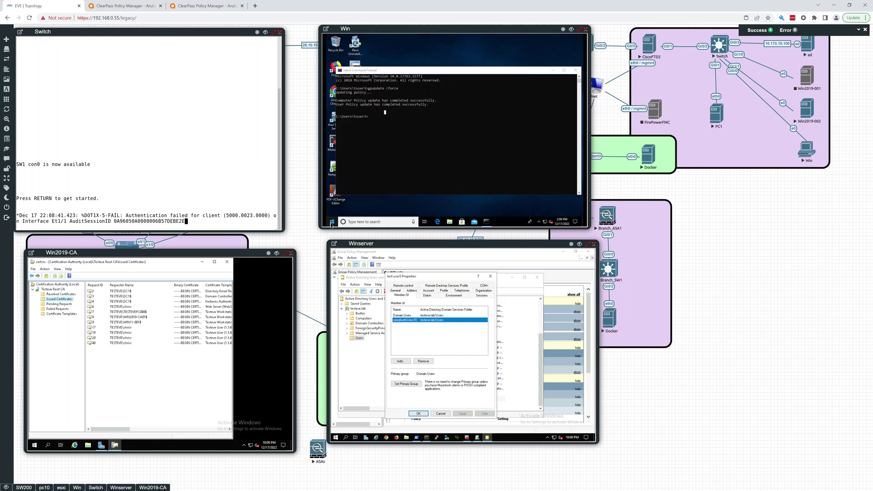
pyautogui.click(433, 163)
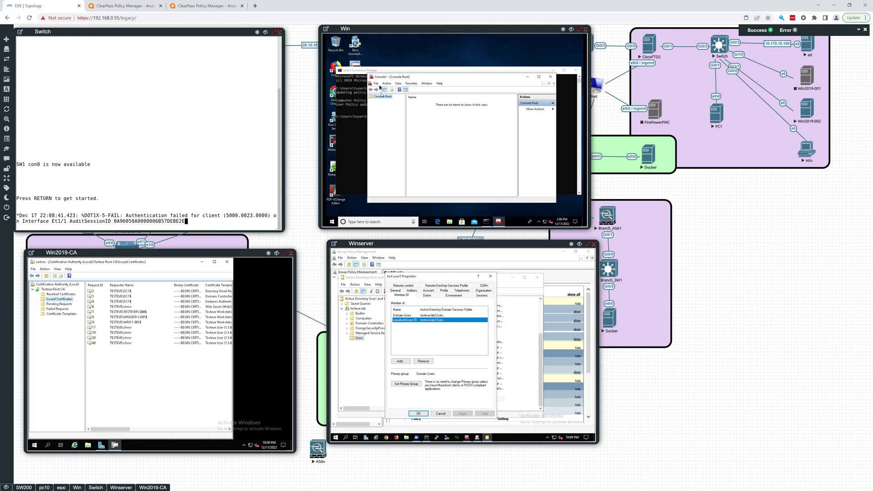
# Step: Add the Certificates snap-in for My user account to the console
pyautogui.click(380, 86)
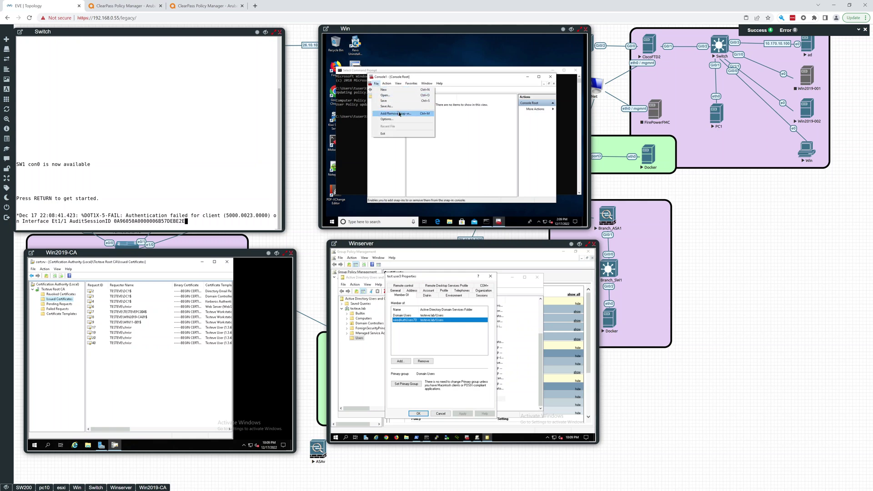
pyautogui.click(399, 114)
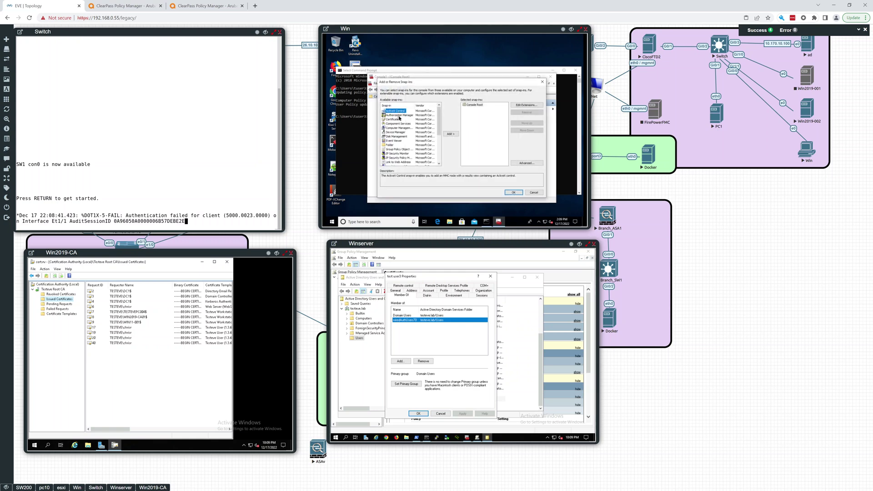
pyautogui.click(392, 119)
pyautogui.doubleClick(399, 120)
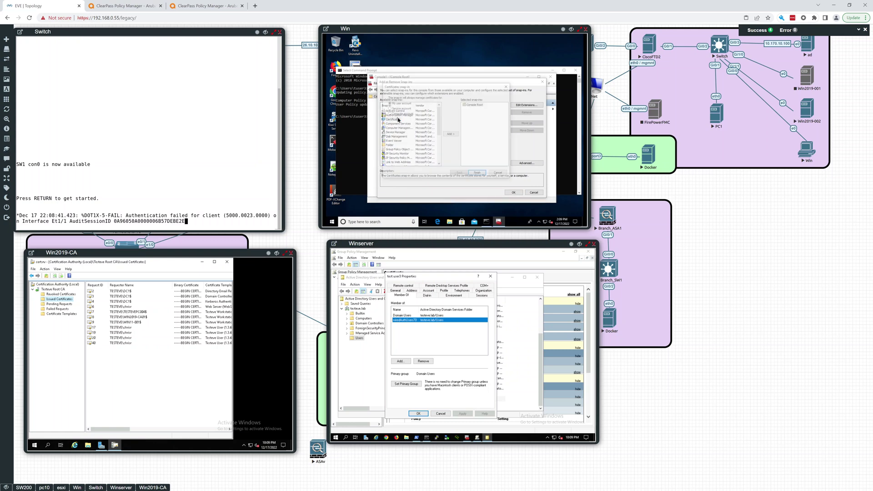
pyautogui.click(484, 174)
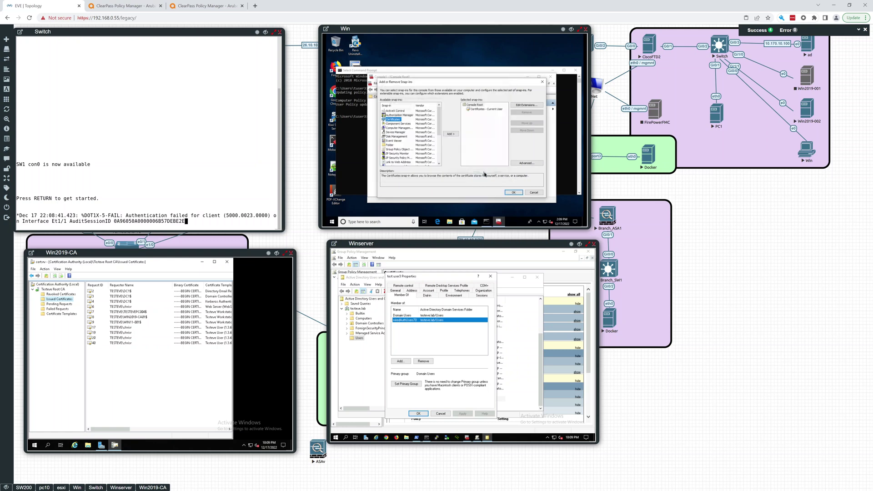
pyautogui.click(513, 193)
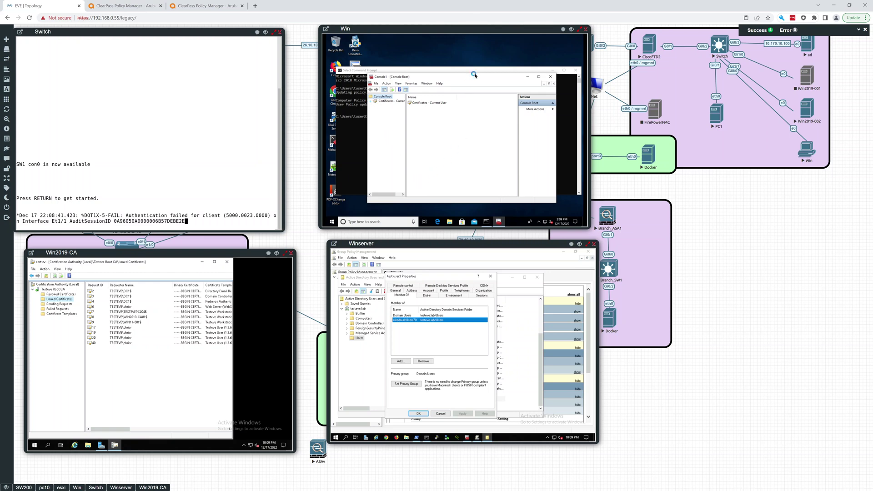
# Step: Minimize the command prompt window out of the way
pyautogui.click(477, 72)
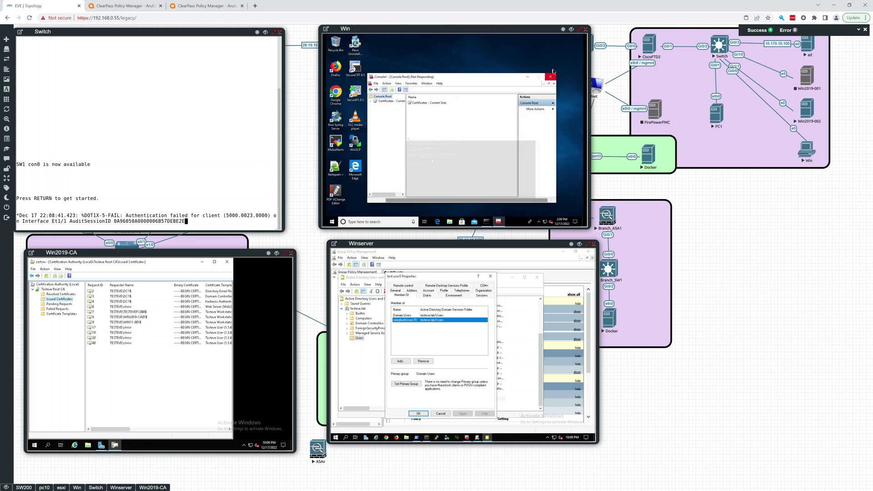
pyautogui.click(552, 70)
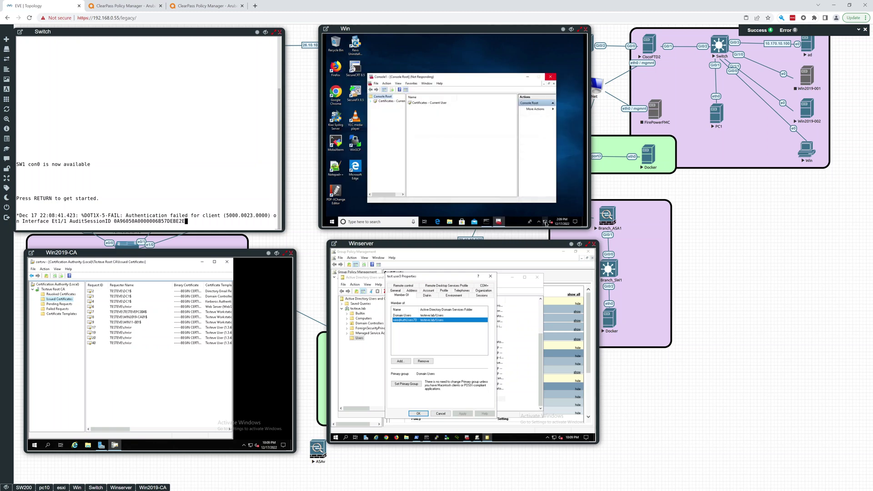
pyautogui.moveTo(546, 223)
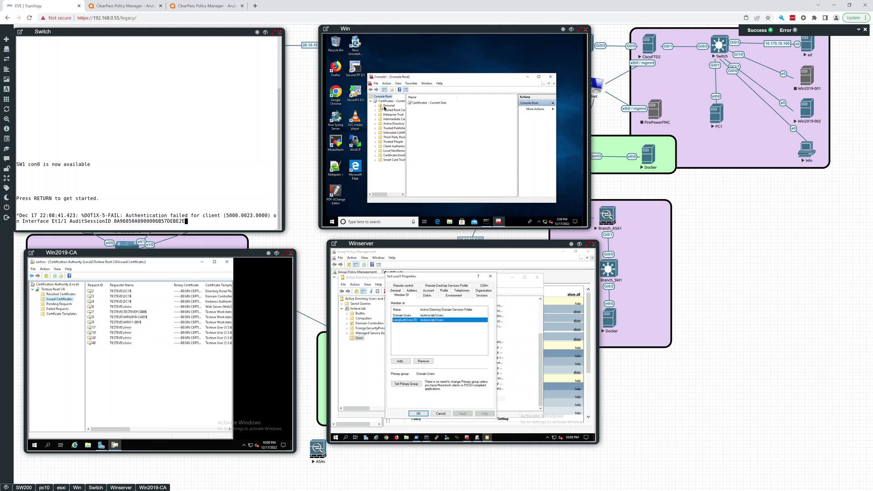
# Step: Select the empty Personal store and refresh Win2019-CA's Issued Certificates list
pyautogui.click(385, 106)
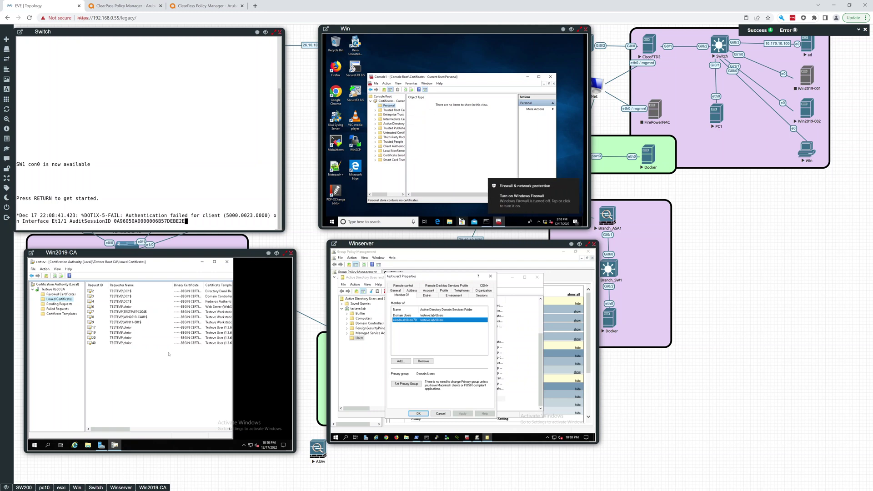
pyautogui.rightClick(51, 300)
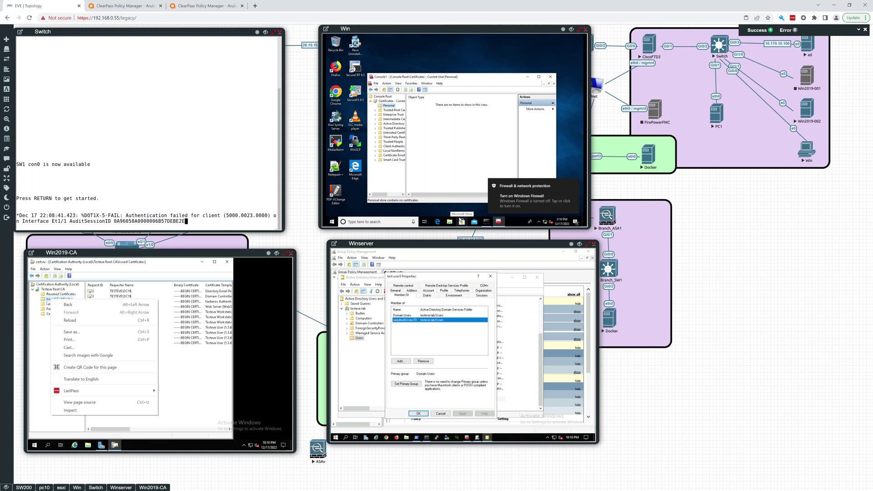
pyautogui.click(50, 301)
pyautogui.rightClick(50, 300)
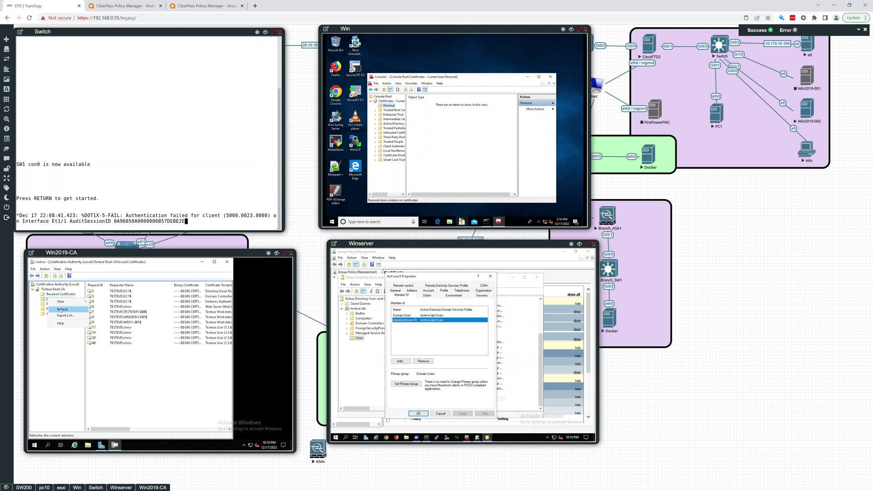
pyautogui.click(61, 309)
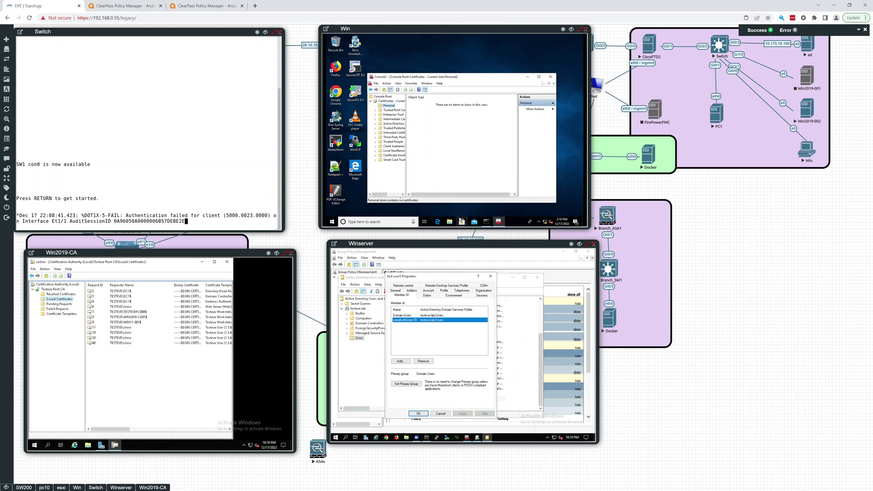
# Step: Start Request New Certificate from the Personal store's All Tasks menu
pyautogui.rightClick(393, 110)
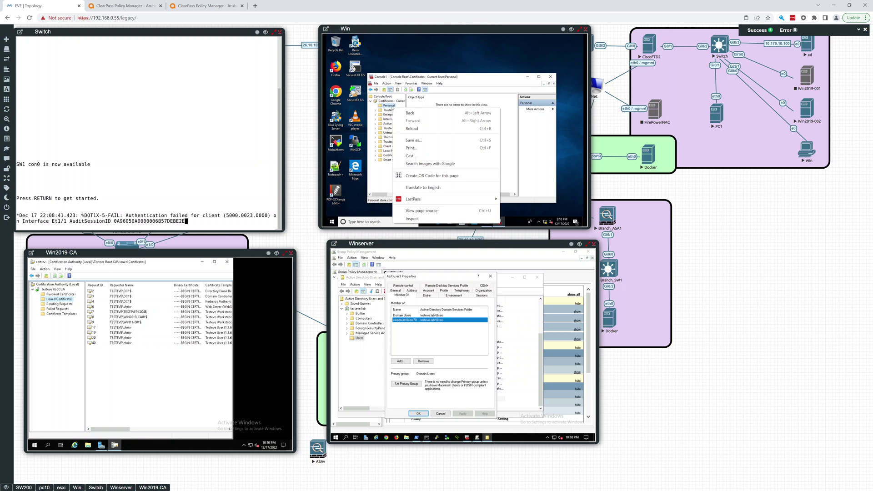
pyautogui.click(392, 108)
pyautogui.rightClick(391, 108)
pyautogui.click(390, 107)
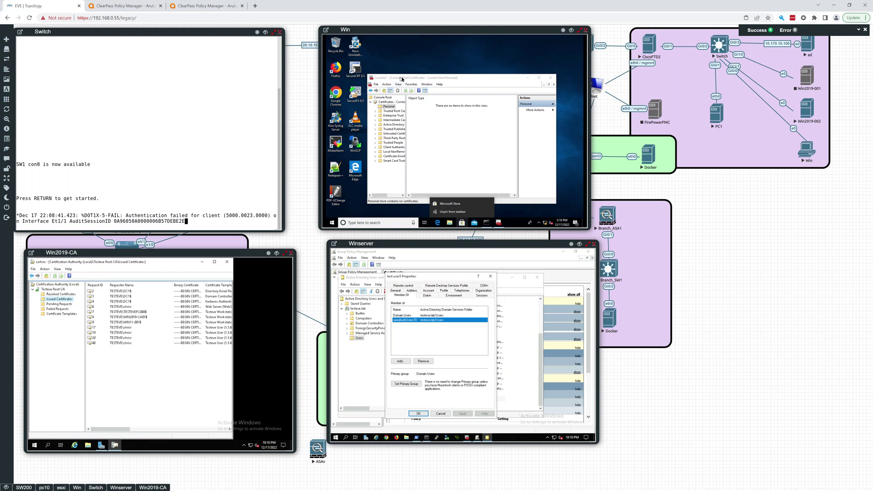
pyautogui.rightClick(380, 108)
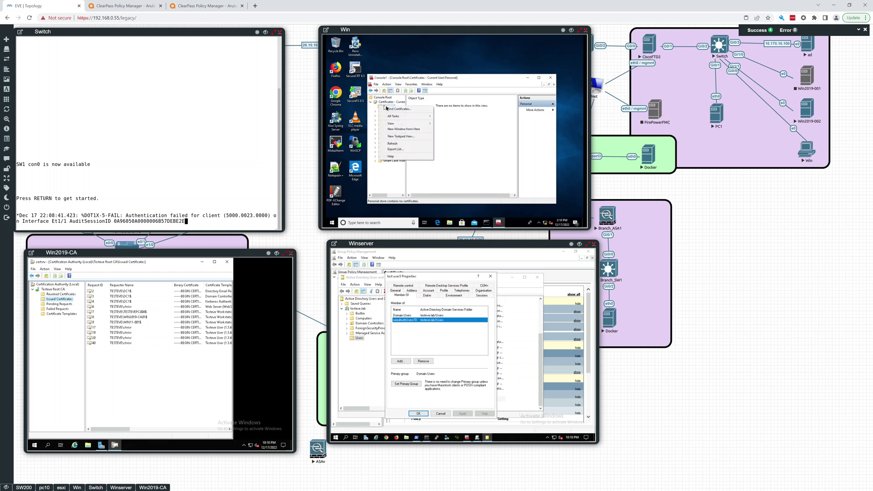
pyautogui.moveTo(400, 118)
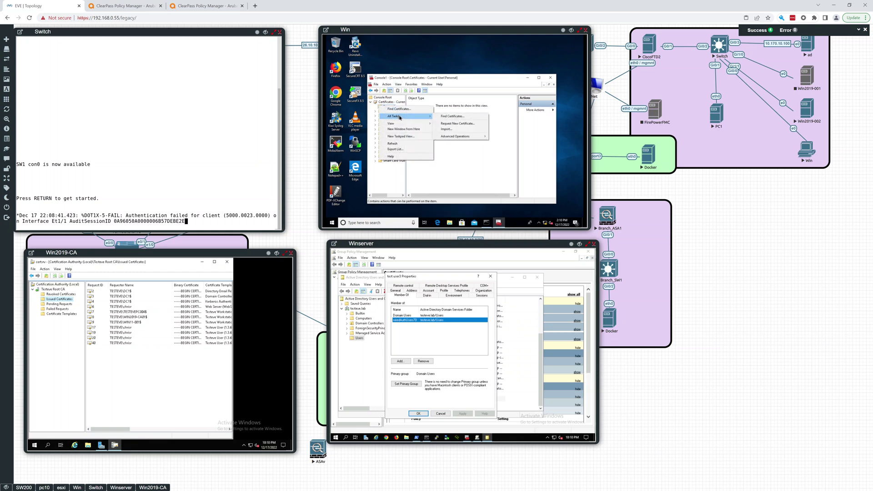
pyautogui.click(457, 123)
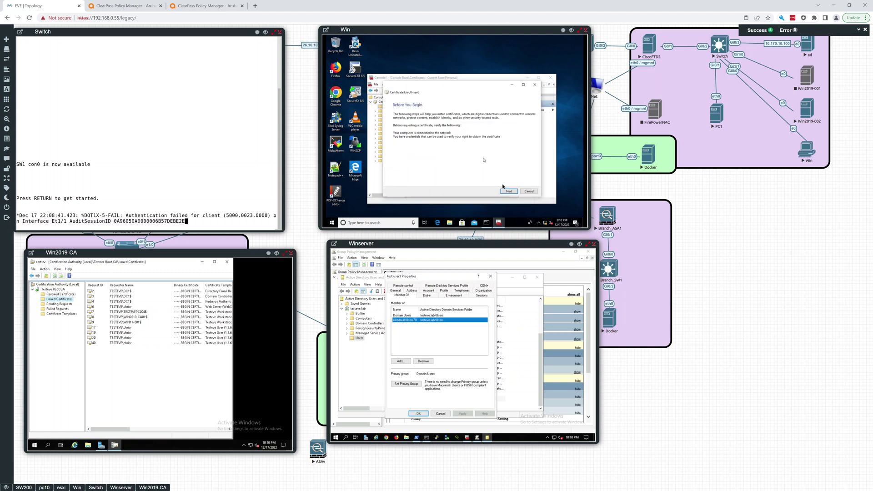
# Step: Advance past the wizard's Before You Begin page, then cancel the enrollment
pyautogui.click(509, 191)
pyautogui.click(528, 191)
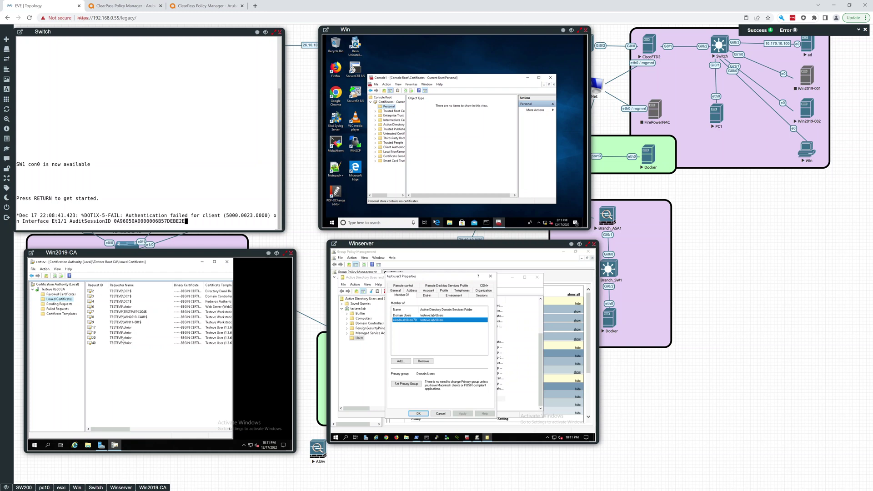
# Step: On Testeve Root CA, review issued request 40 and templates, then inspect failed request 46
pyautogui.click(95, 344)
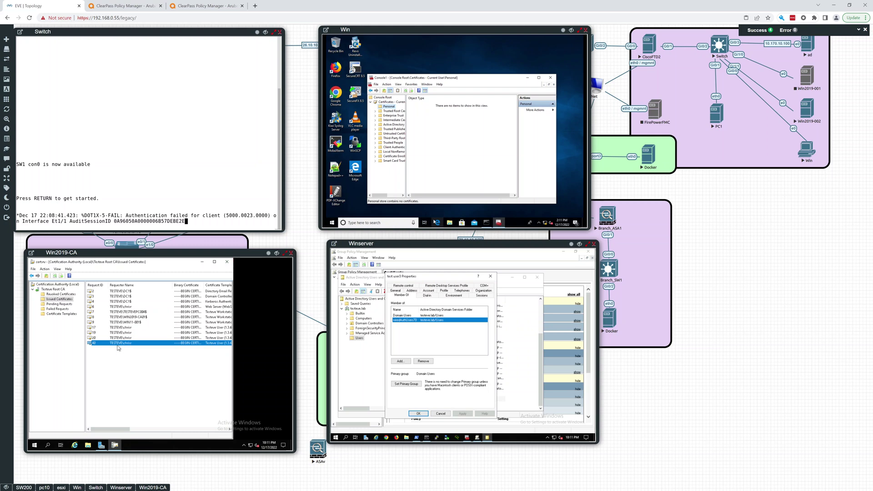
pyautogui.click(64, 314)
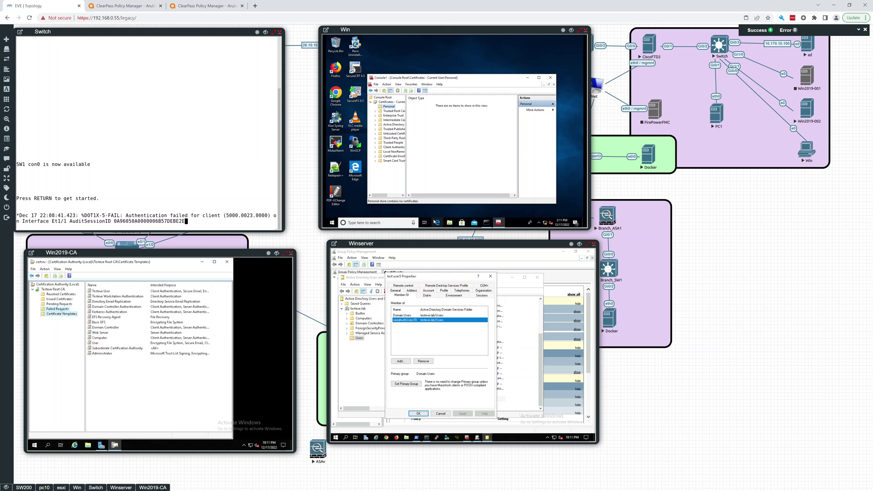
pyautogui.click(62, 310)
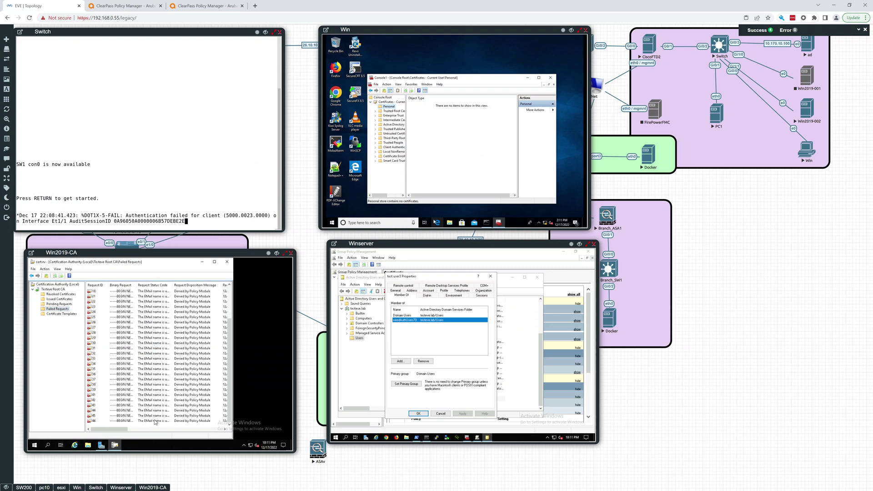
pyautogui.click(155, 421)
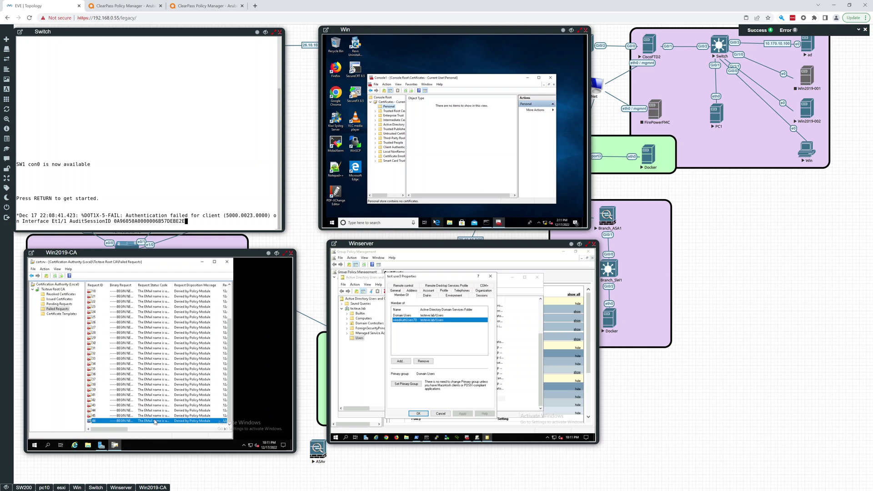